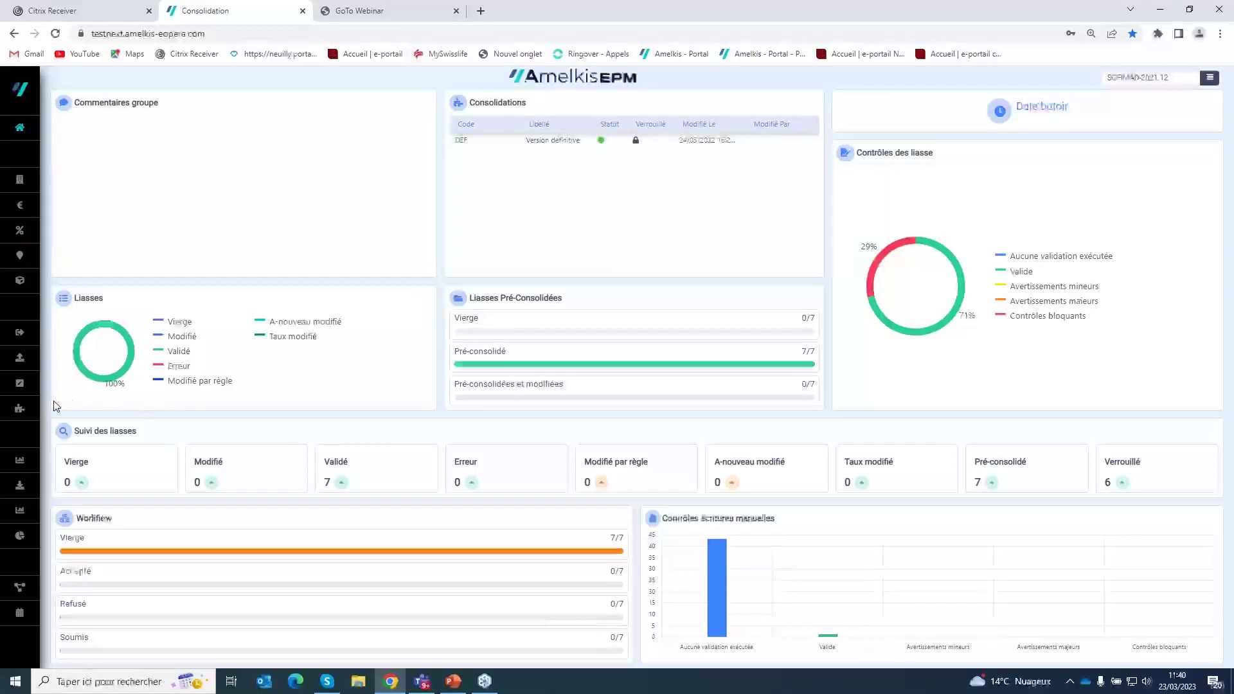
# - Open the entities list and group it by Pays, with Devise as the second grouping level
pyautogui.moveTo(3, 411)
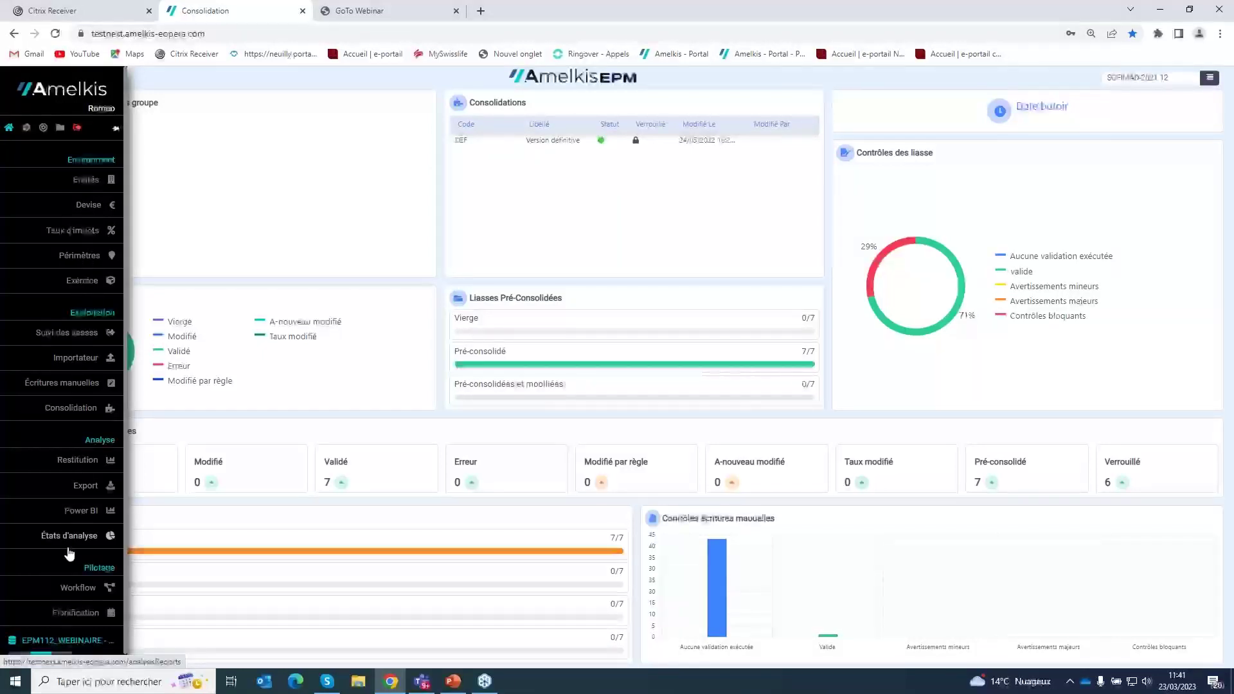
pyautogui.click(89, 187)
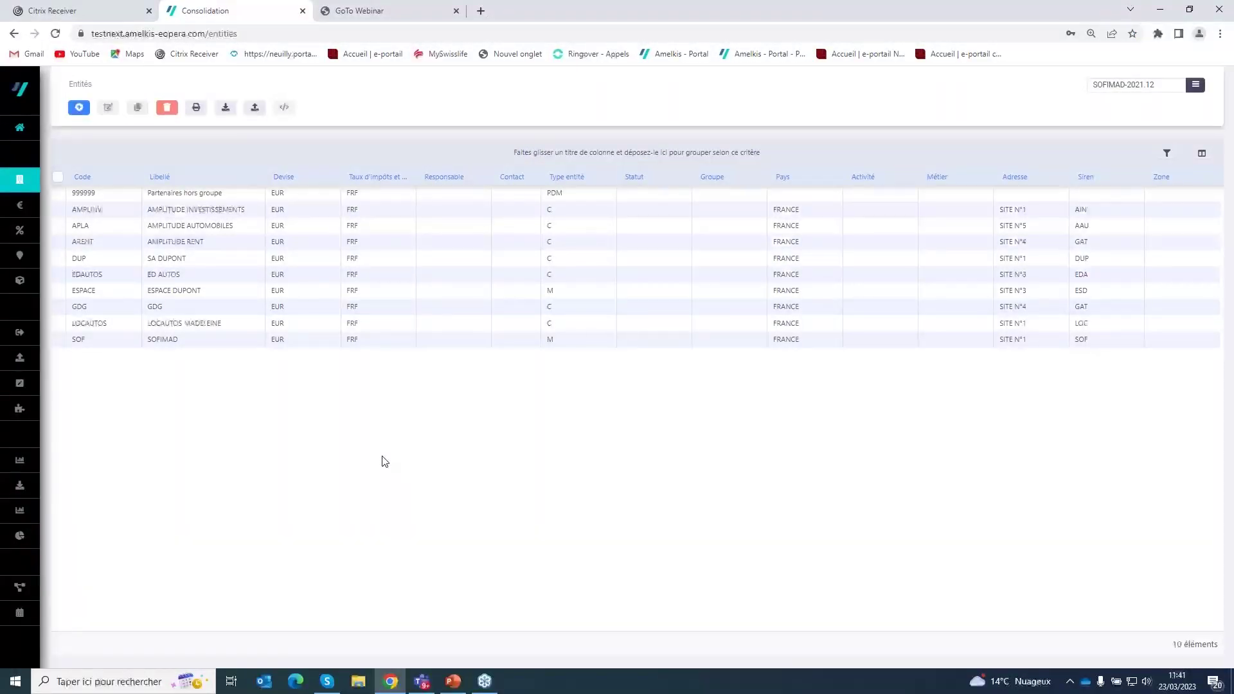
pyautogui.click(399, 274)
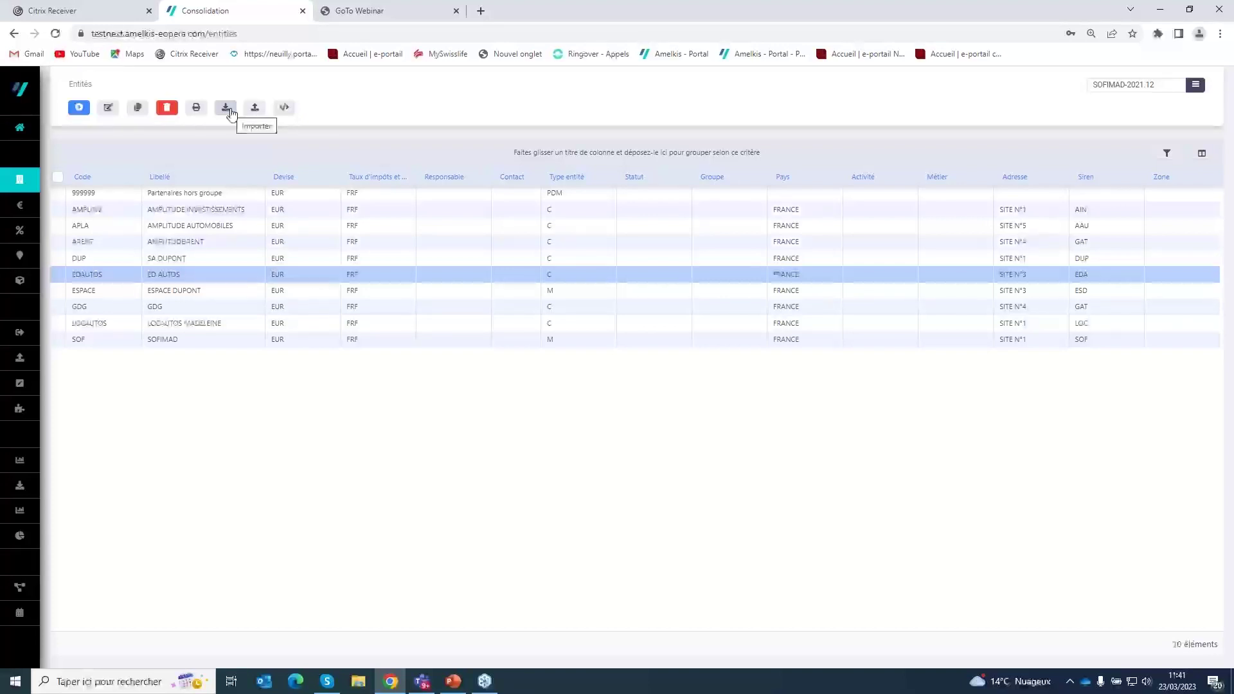
pyautogui.moveTo(784, 177); pyautogui.dragTo(769, 151)
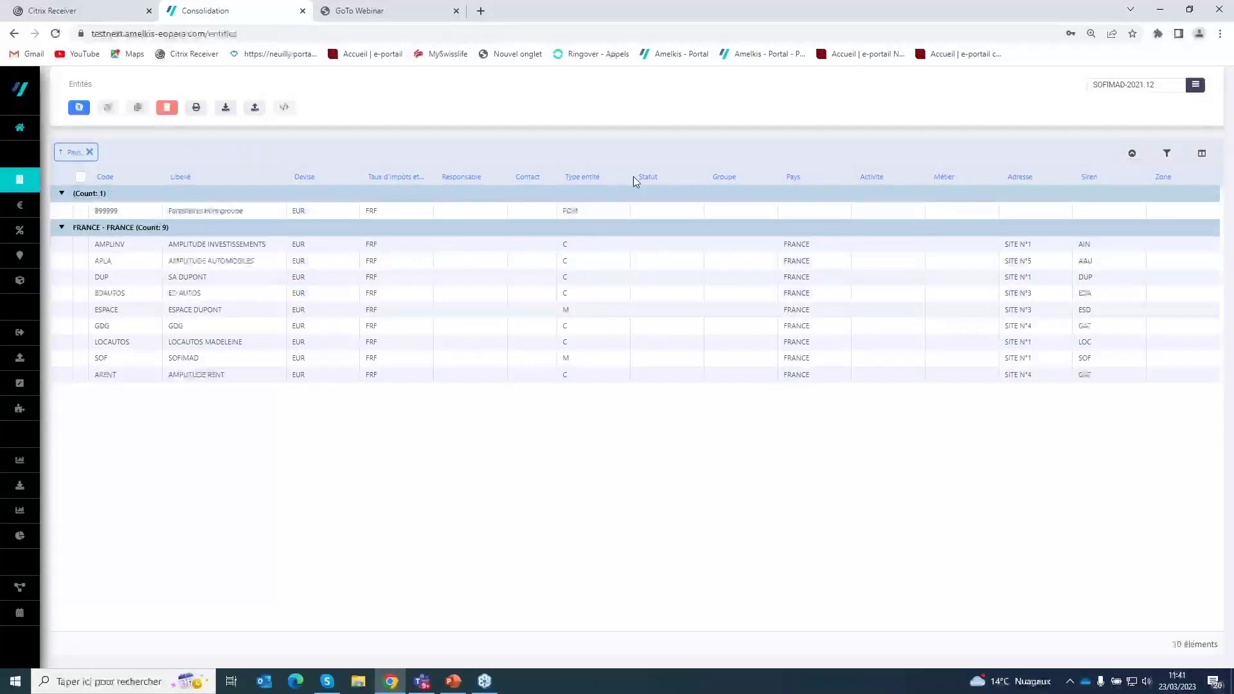
pyautogui.moveTo(297, 179); pyautogui.dragTo(308, 154)
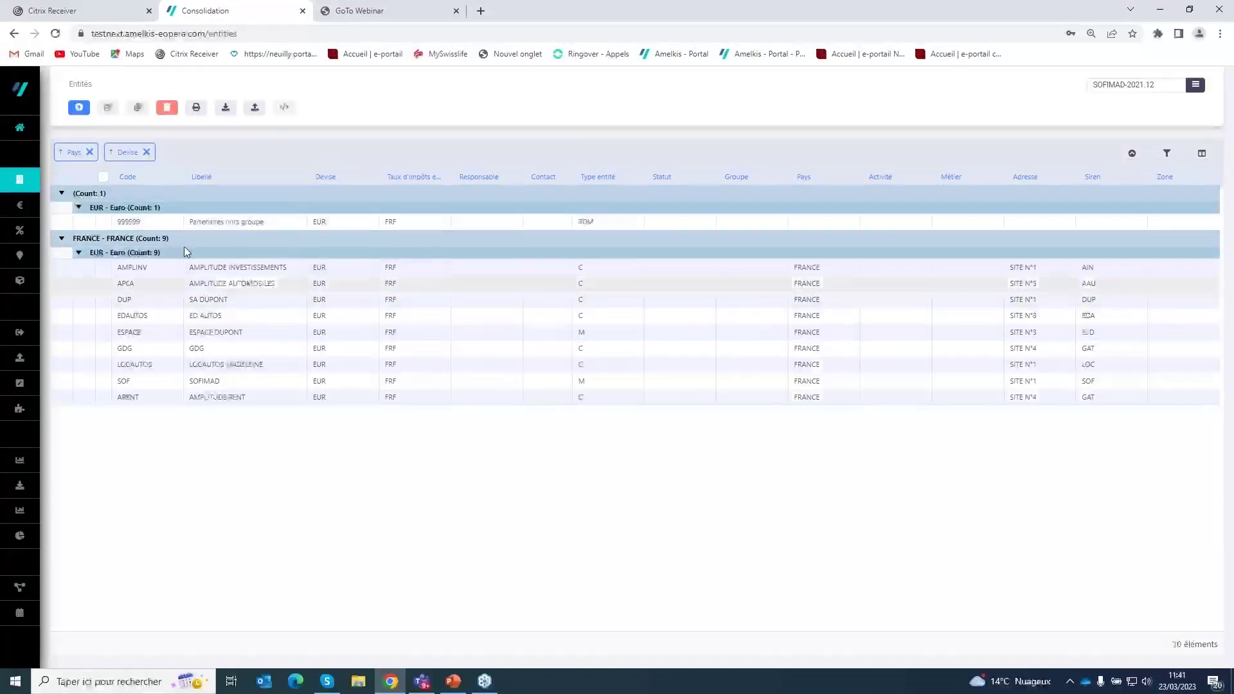
# - Open the SA DUPONT entity's record, examine its Table and Autres details, and close it without saving
pyautogui.click(79, 109)
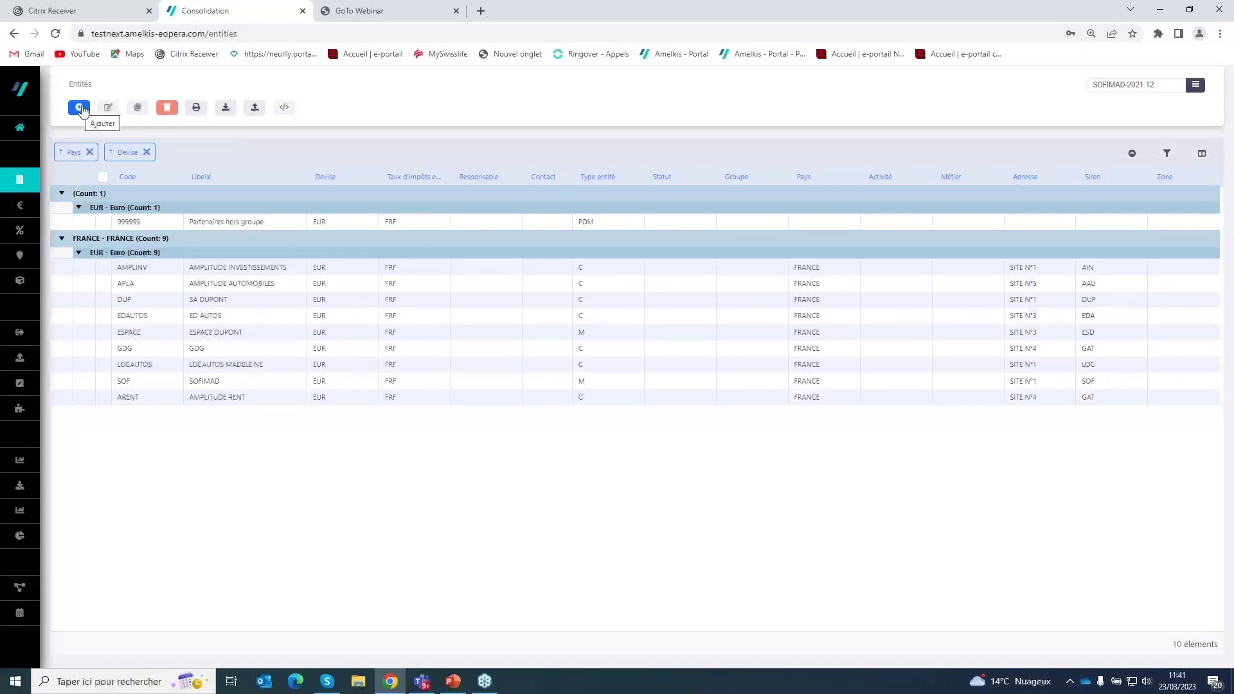
pyautogui.click(313, 303)
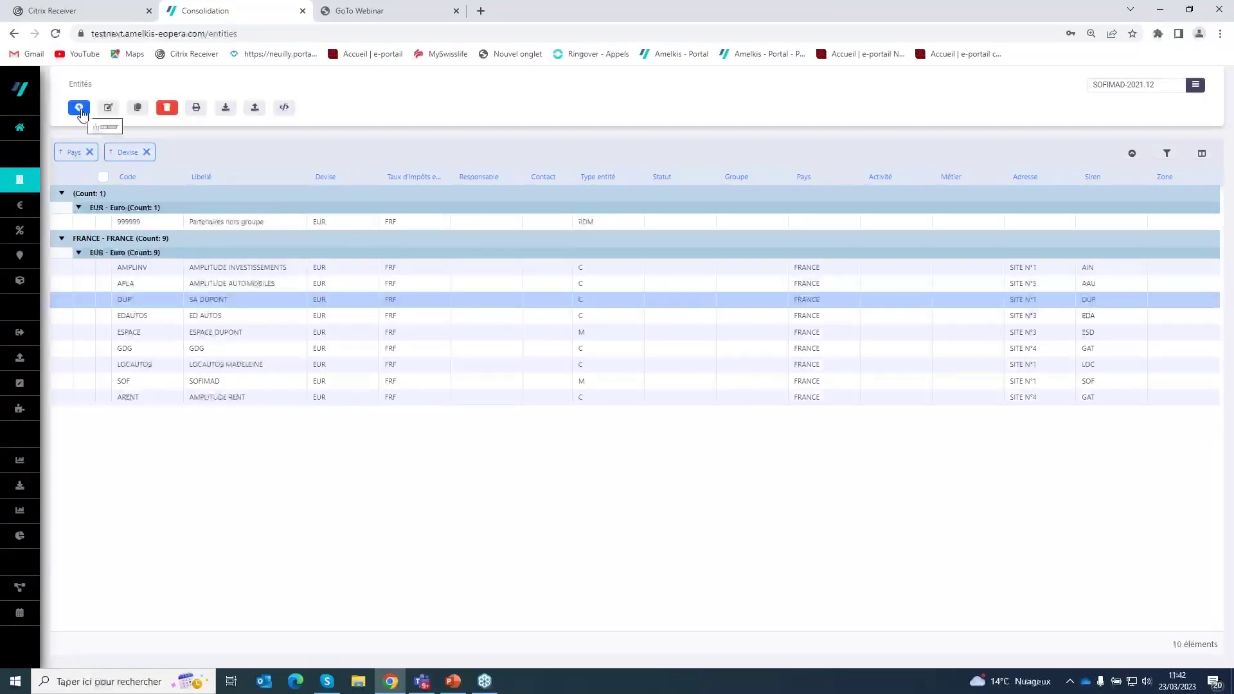
pyautogui.press('Return')
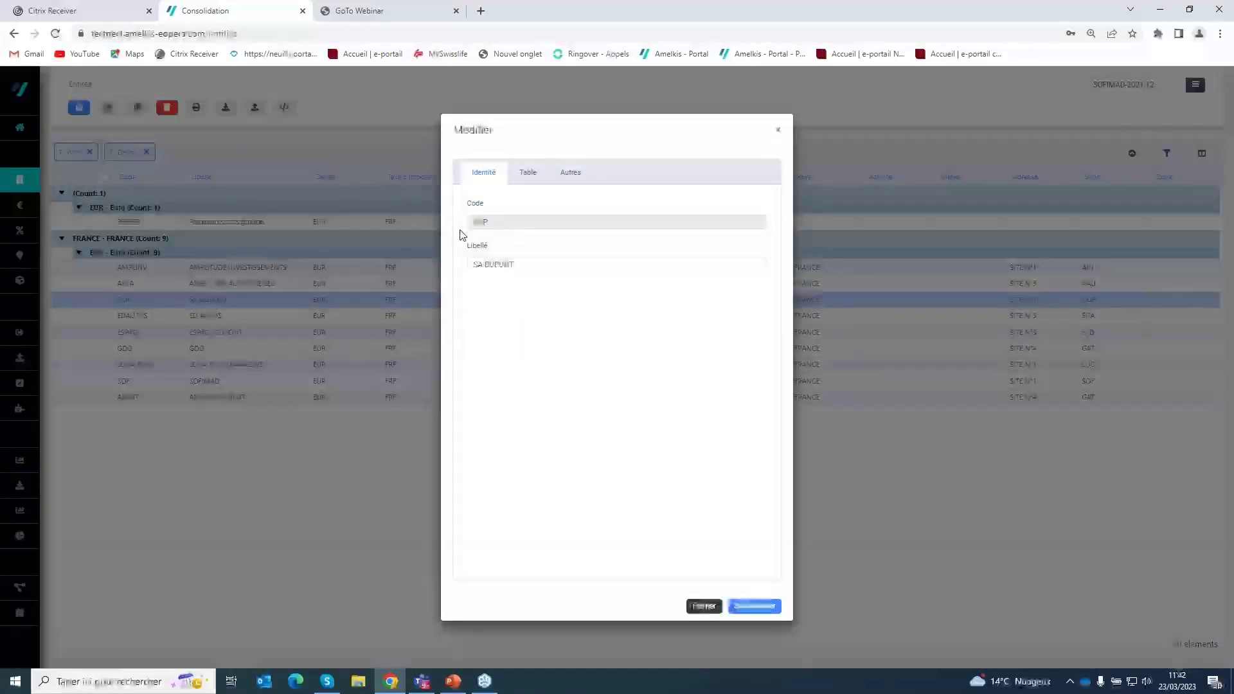
pyautogui.click(527, 177)
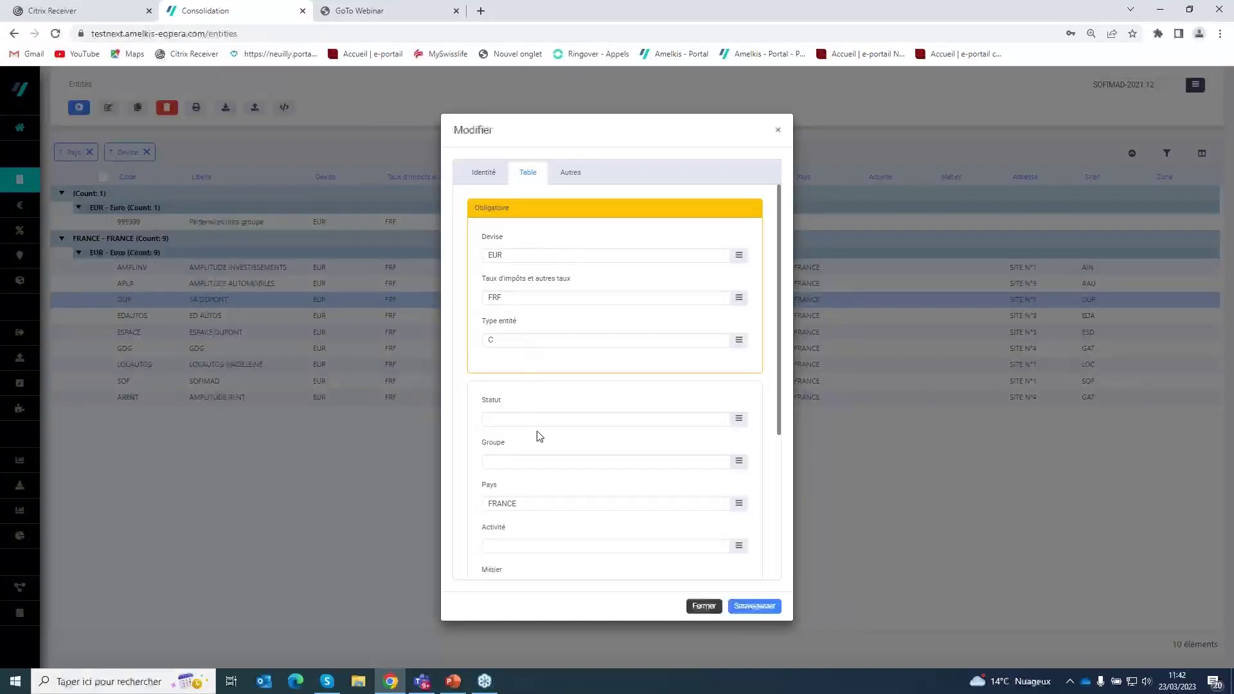
pyautogui.scroll(-2, 561, 435)
pyautogui.scroll(2, 562, 436)
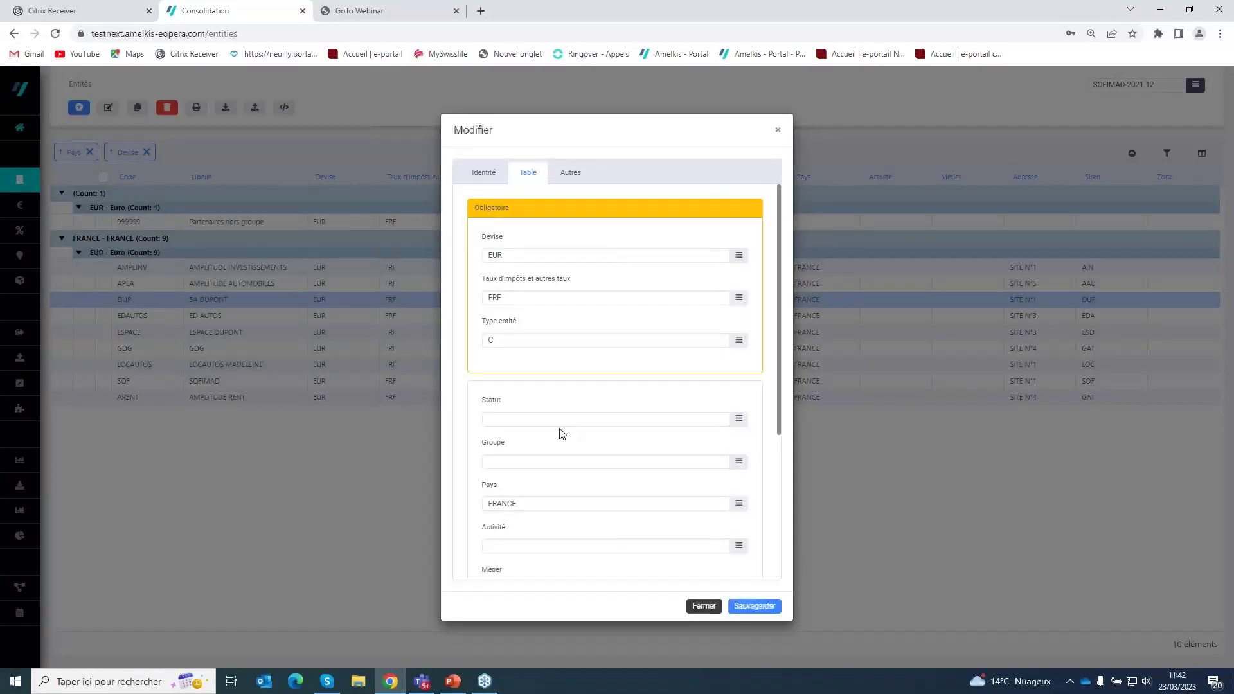
pyautogui.scroll(-6, 562, 434)
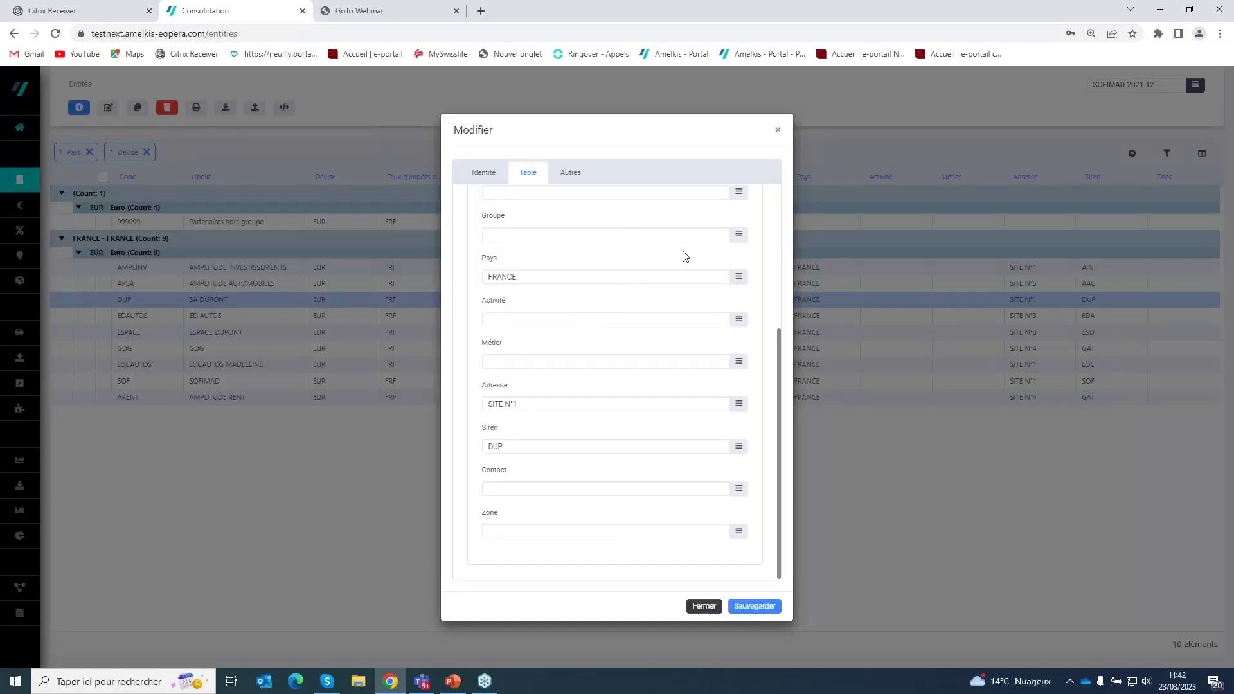
pyautogui.click(571, 173)
pyautogui.scroll(-1, 605, 356)
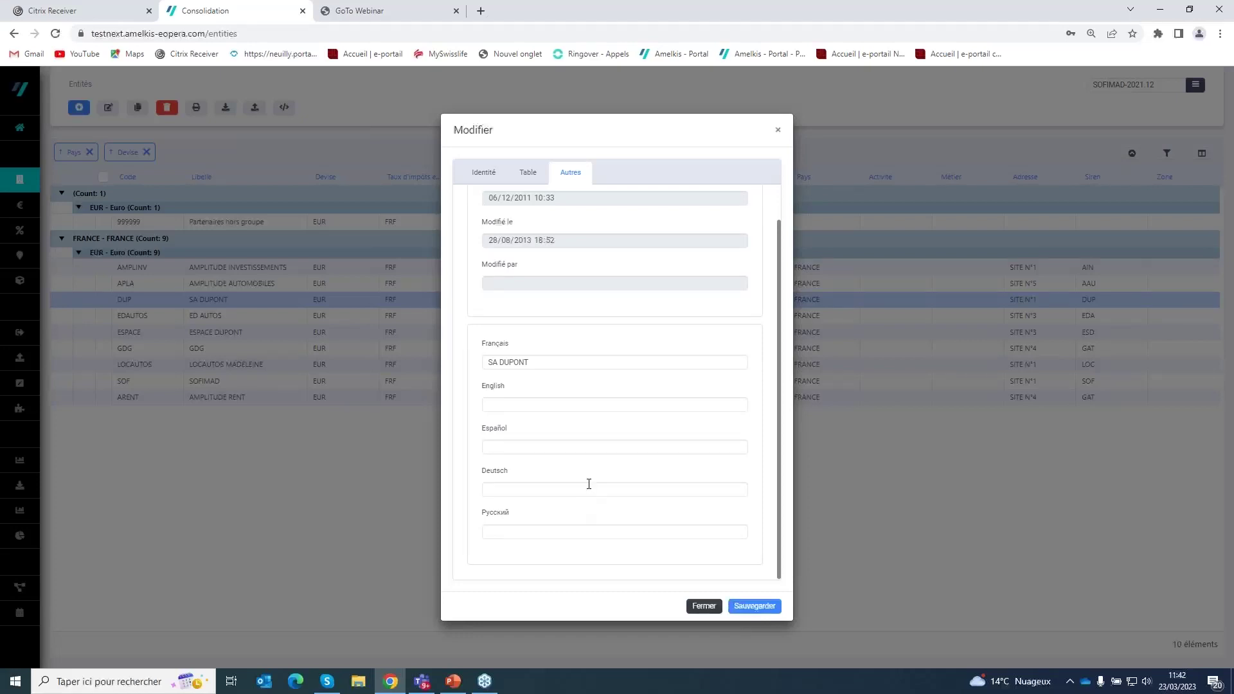
pyautogui.click(780, 132)
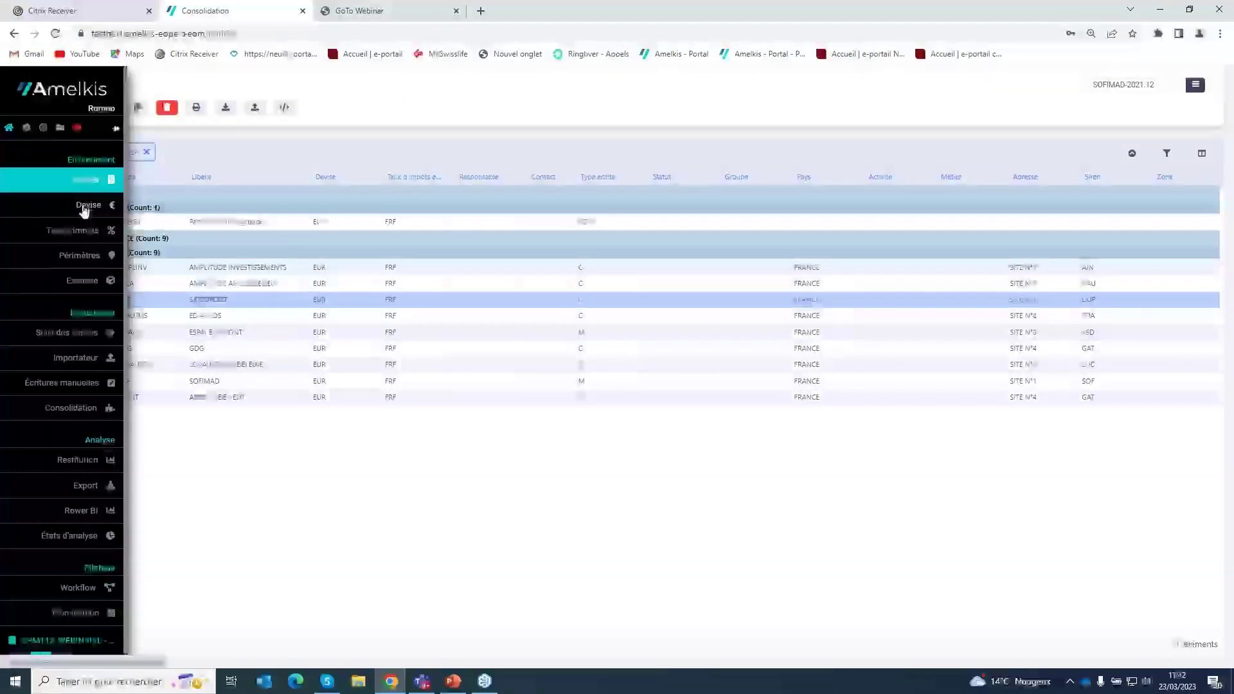
# - Display the 2021.12-DEF currency conversion rates and select the USD opening rate
pyautogui.click(71, 205)
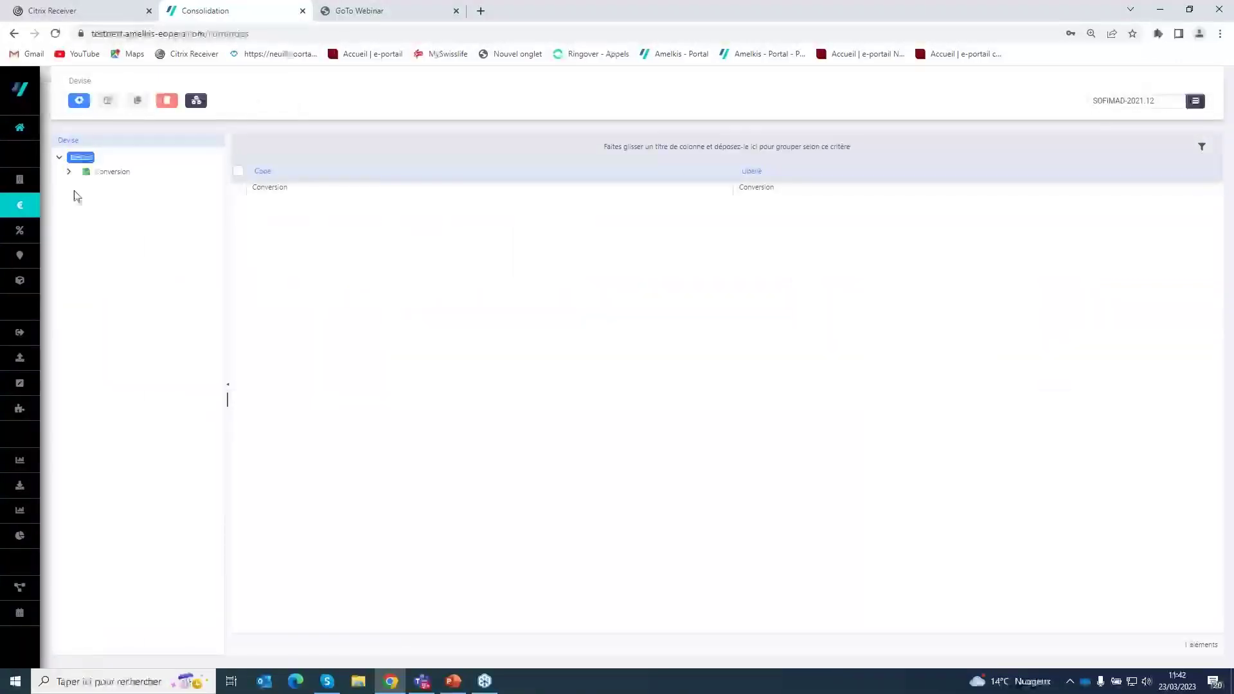
pyautogui.click(69, 172)
pyautogui.click(127, 216)
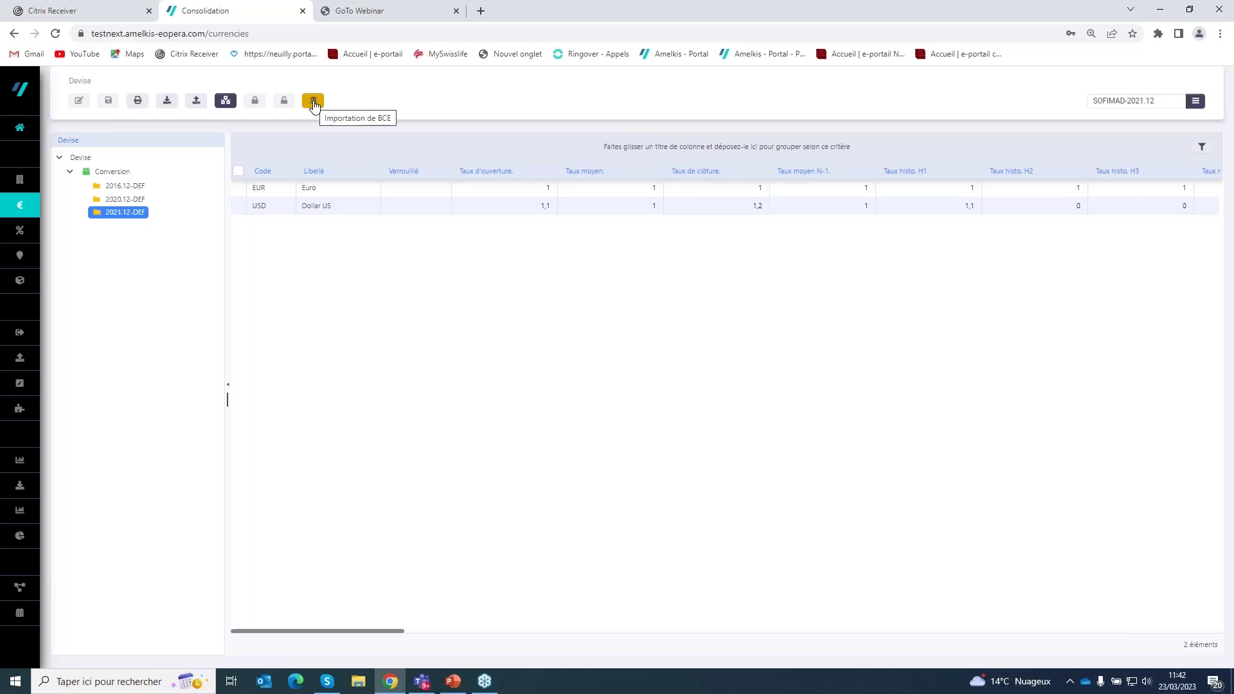
pyautogui.click(543, 206)
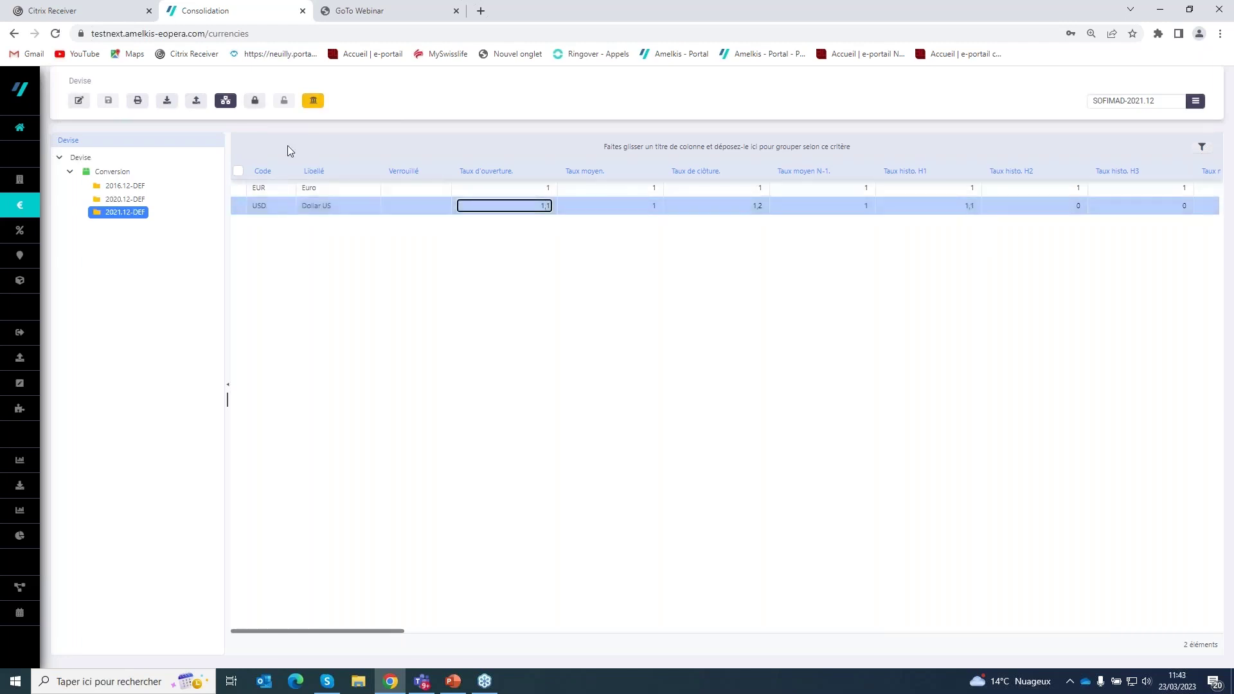
# - Display the deferred tax rates (TID) for the 2021.12-DEF period
pyautogui.click(45, 231)
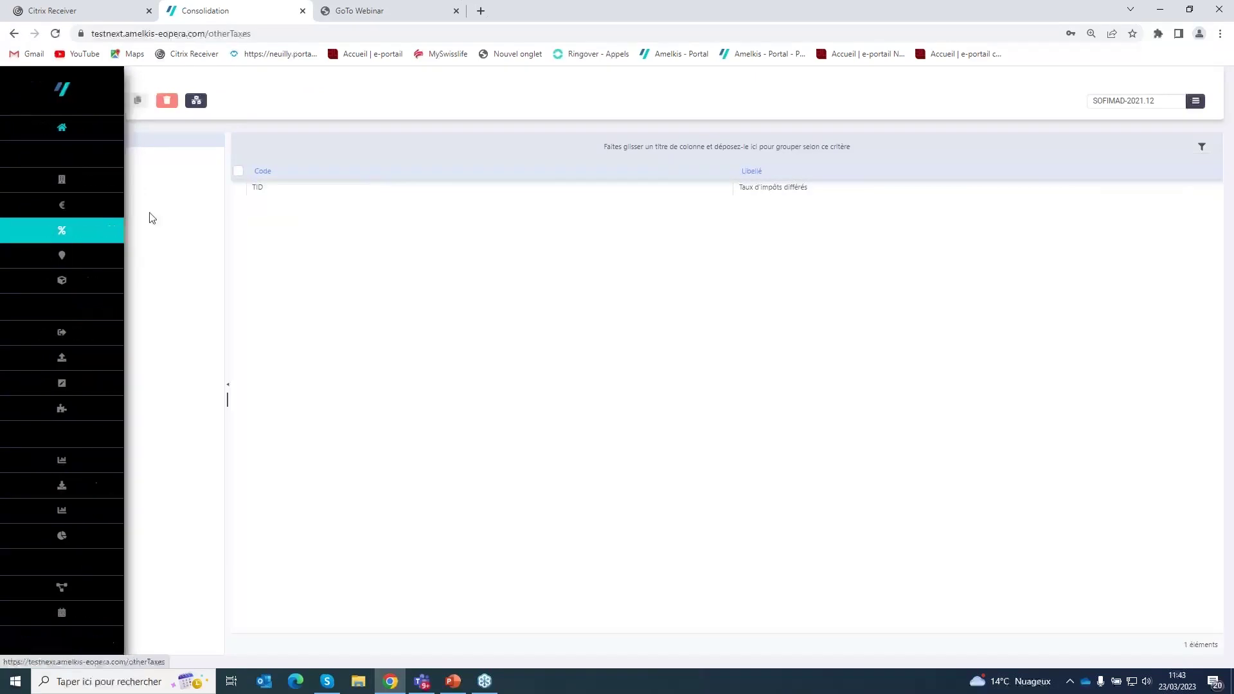
pyautogui.click(70, 172)
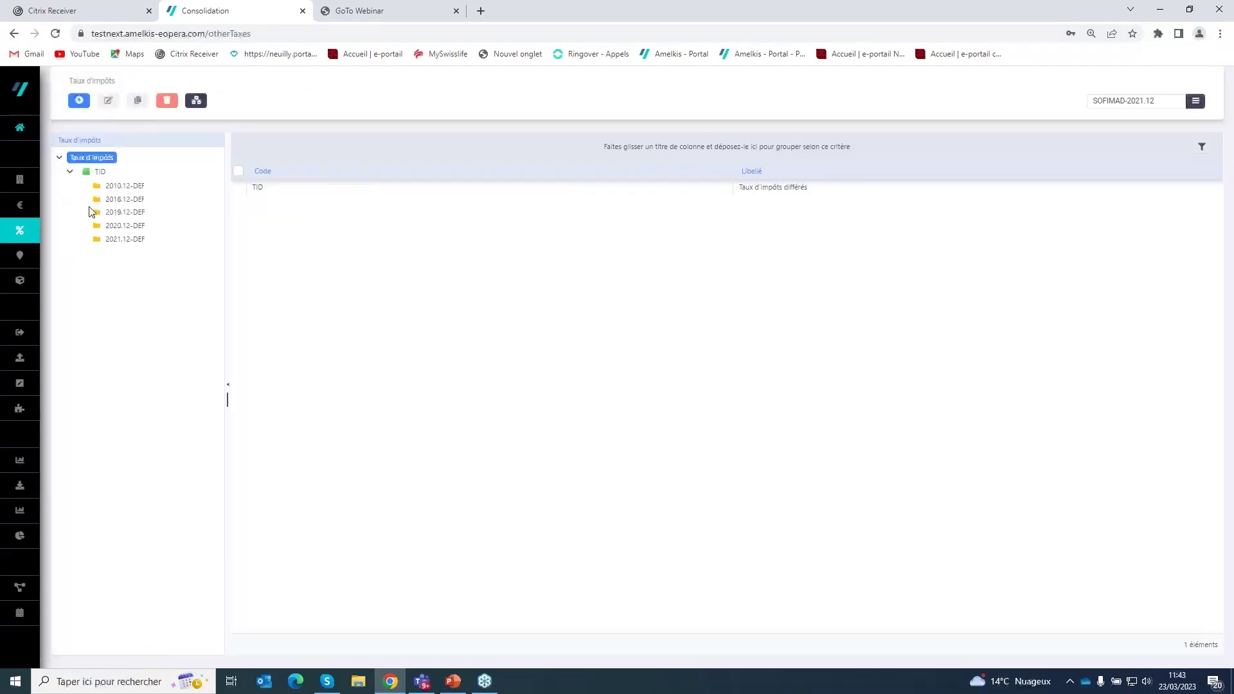
pyautogui.click(120, 239)
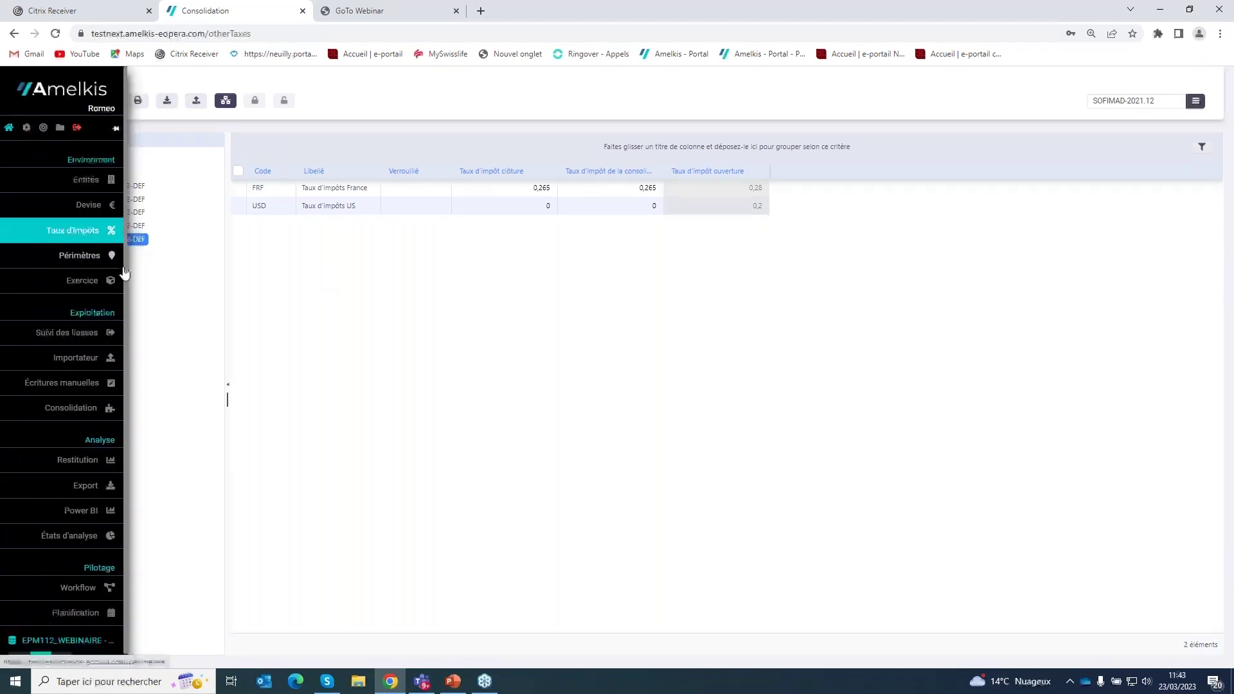
# - Go to the perimeters, expand 2020 down to 2020.12, and open the SOFIMAD-2020.12-S1 perimeter
pyautogui.click(122, 263)
pyautogui.click(59, 163)
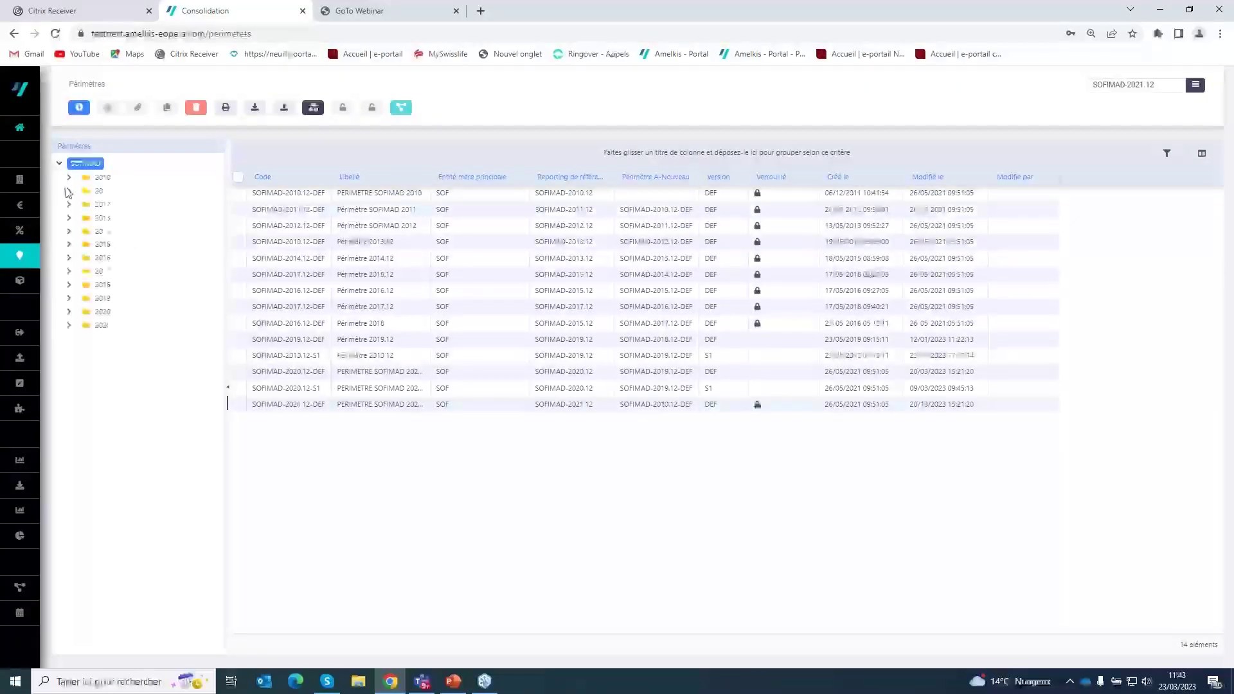
pyautogui.click(69, 312)
pyautogui.click(81, 325)
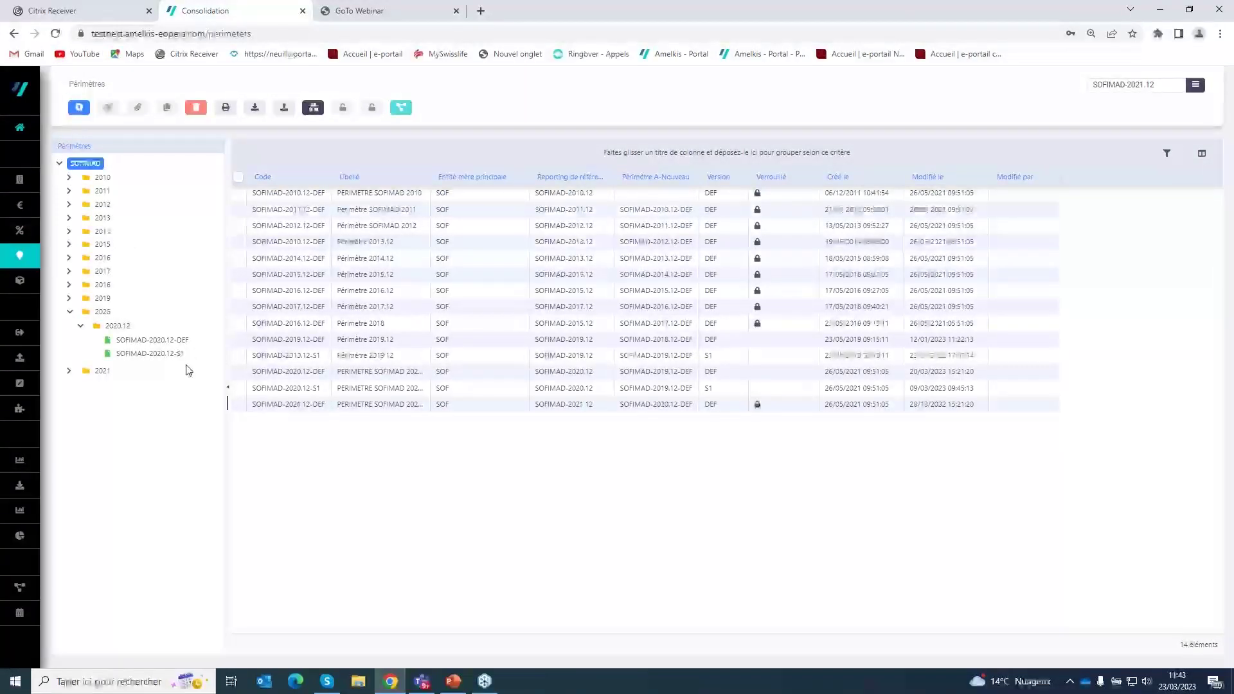
pyautogui.click(124, 327)
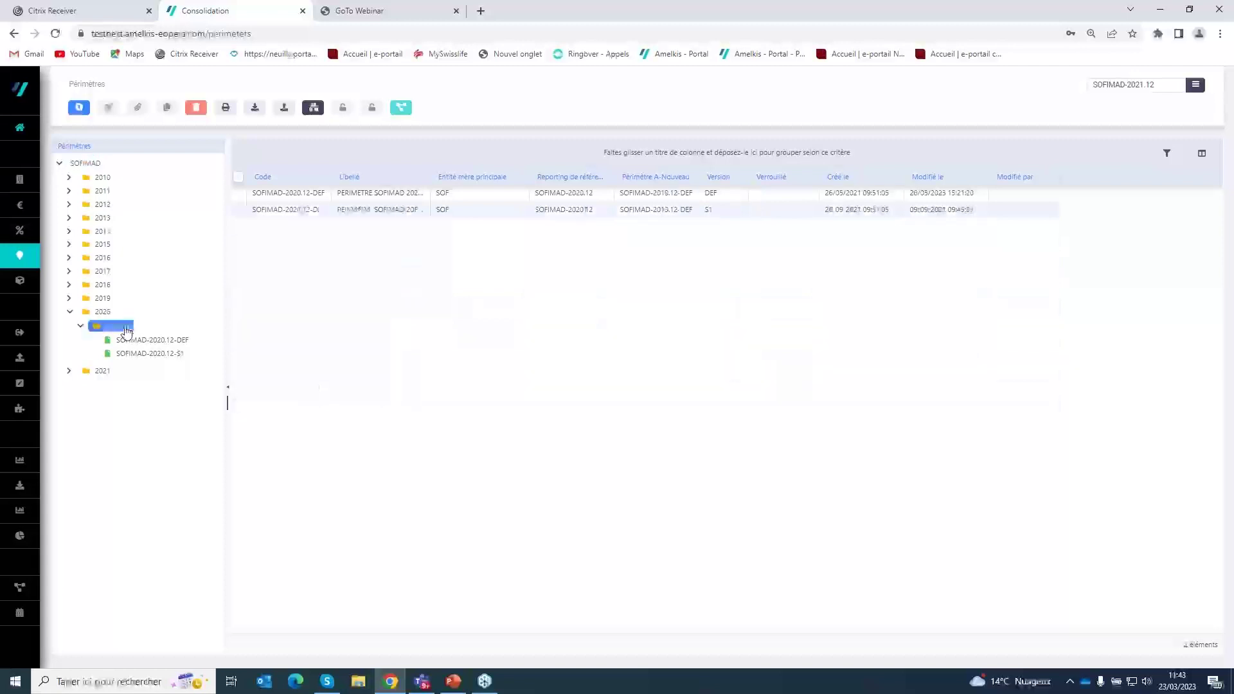
pyautogui.doubleClick(416, 210)
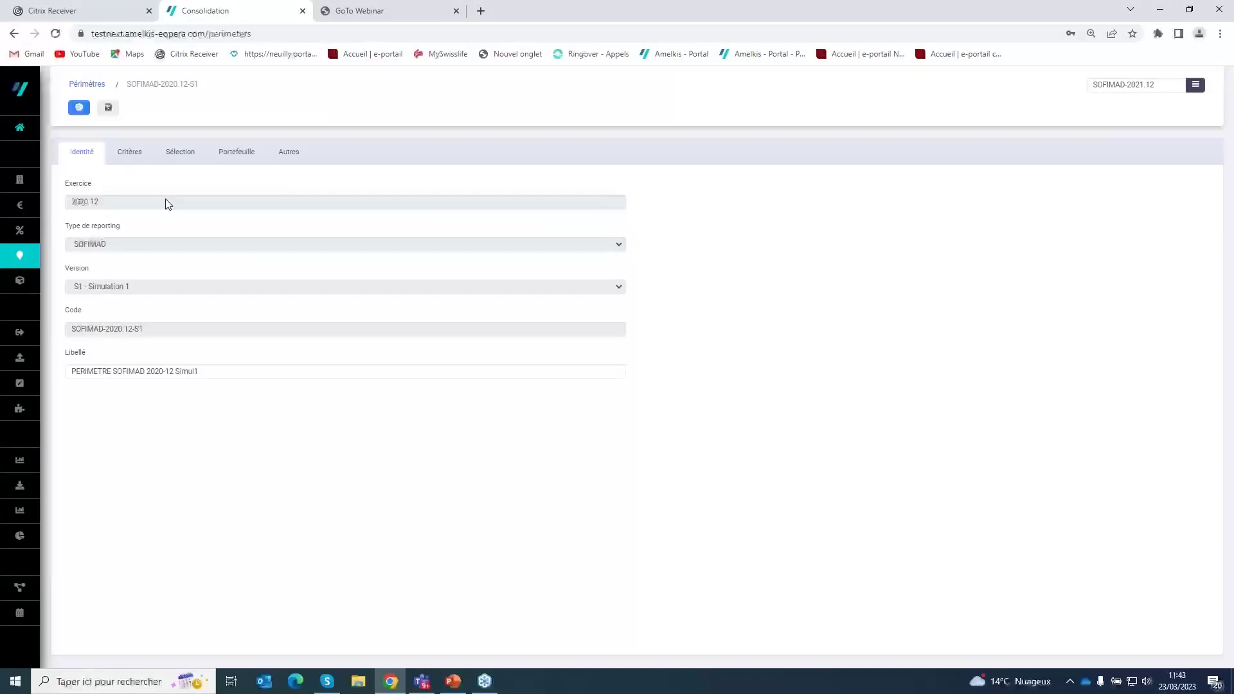
# - Review the perimeter's criteria, entity selection and portfolio
pyautogui.click(139, 159)
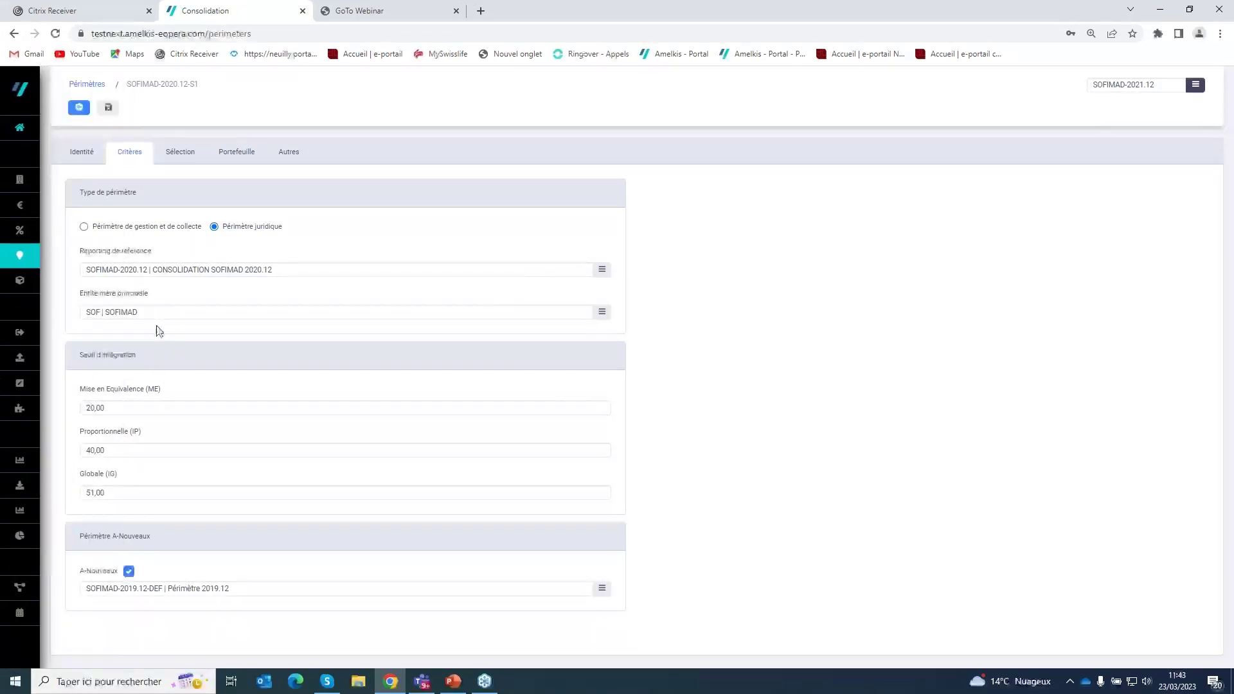
pyautogui.click(180, 154)
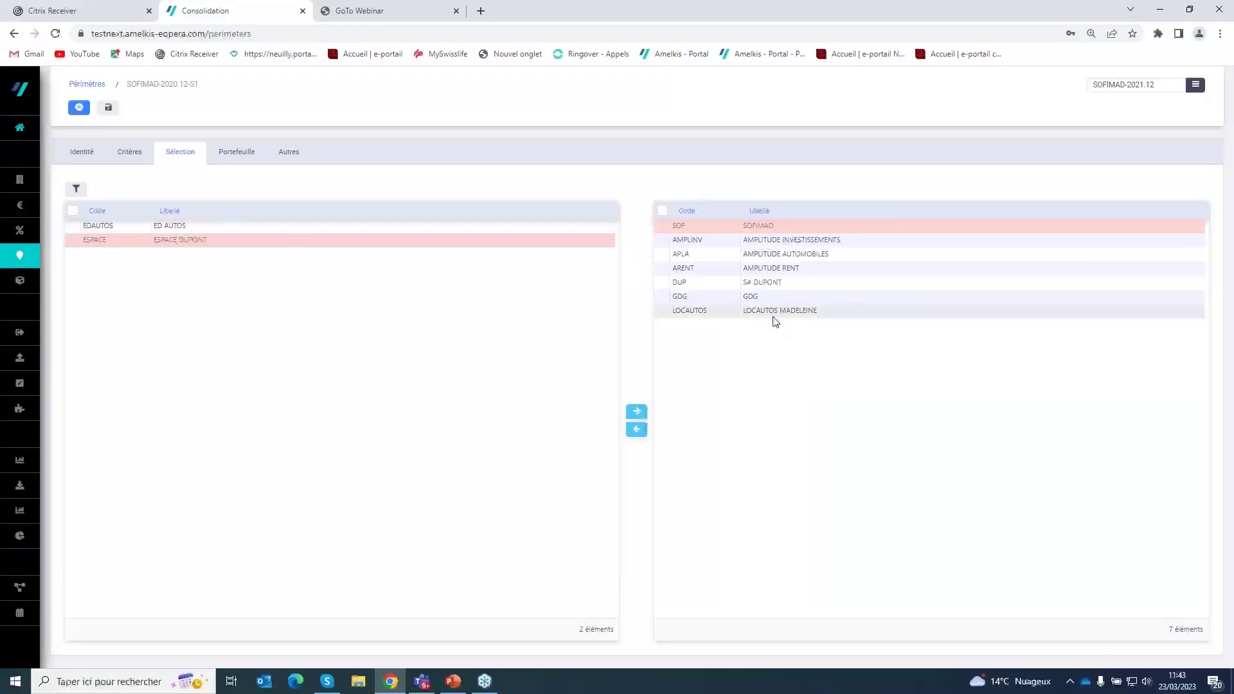
pyautogui.click(243, 155)
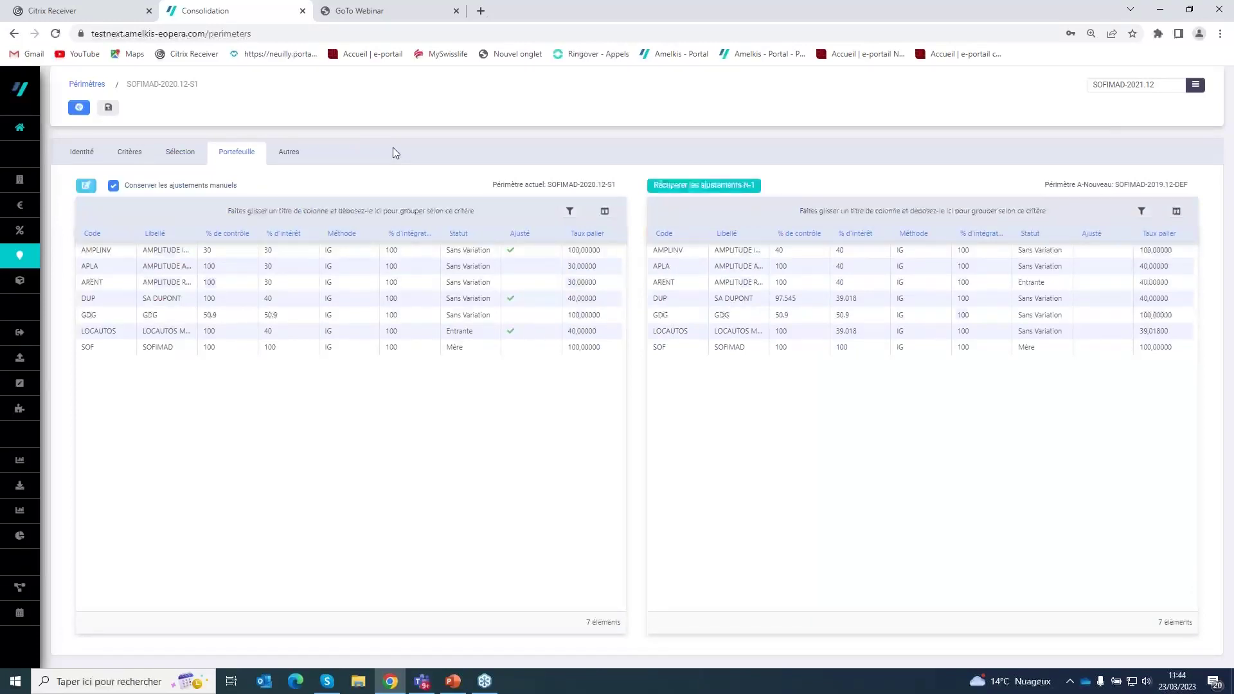
# - Examine the status and integration method options in AMPLINV's portfolio detail, then close it without saving
pyautogui.doubleClick(315, 255)
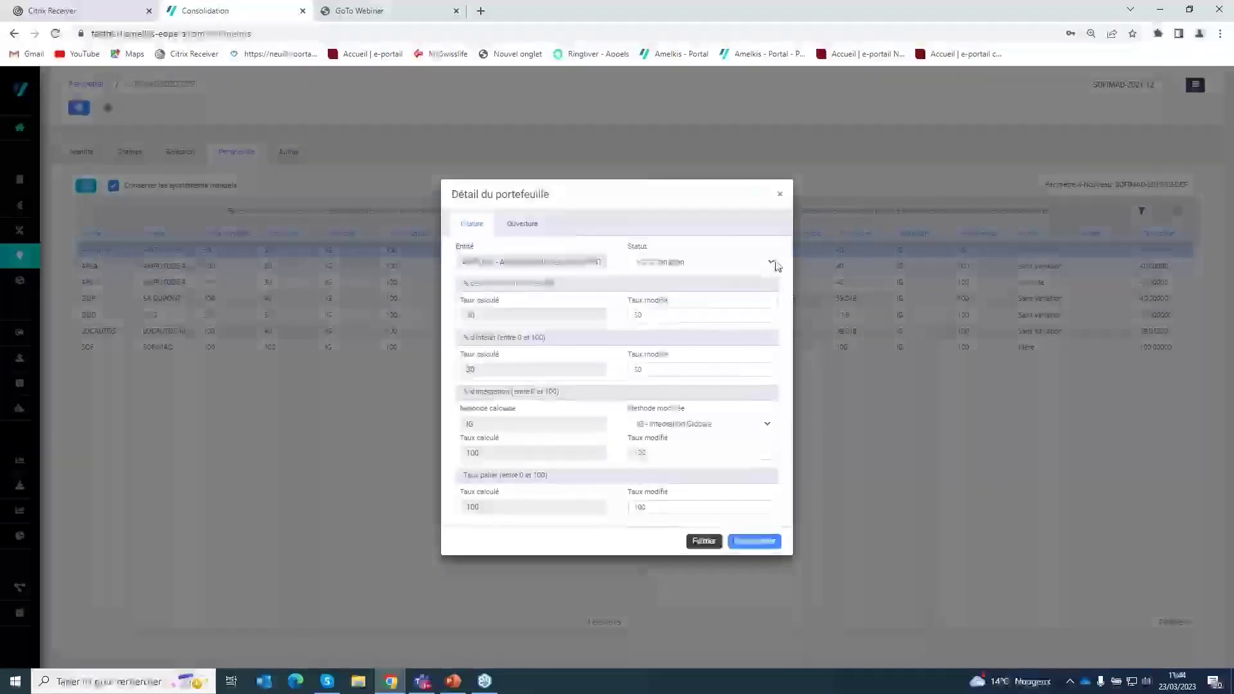
pyautogui.click(775, 262)
pyautogui.click(774, 262)
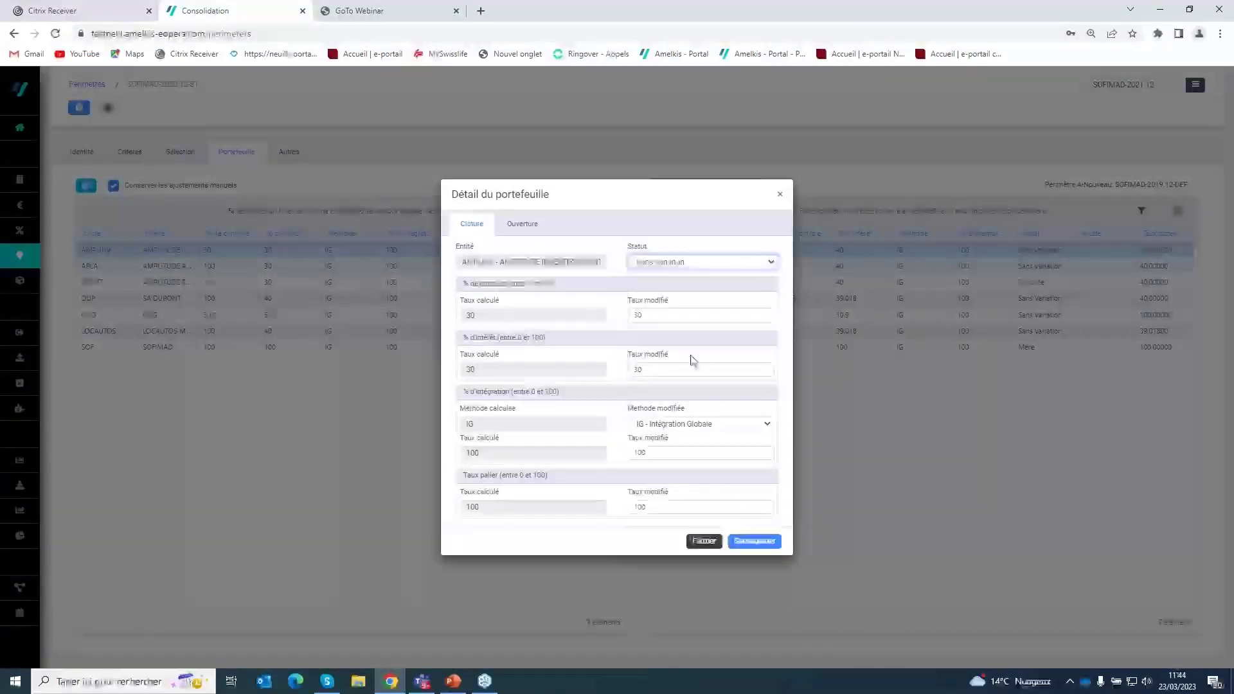
pyautogui.click(766, 425)
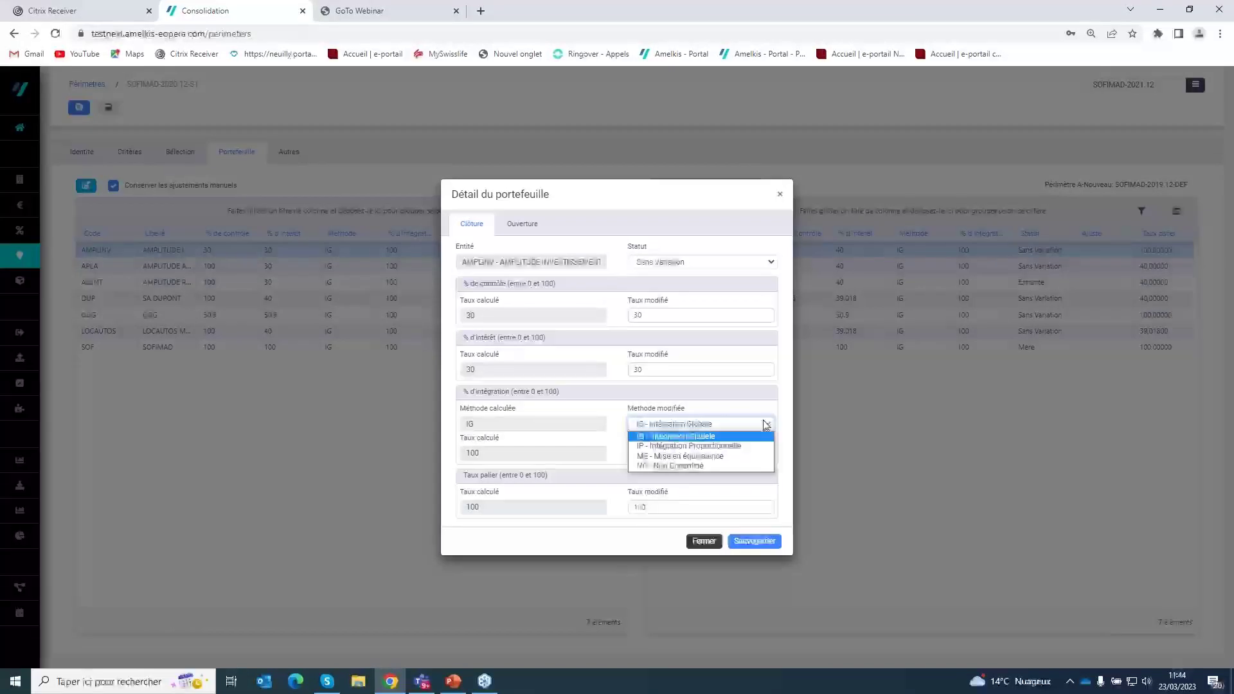
pyautogui.click(780, 195)
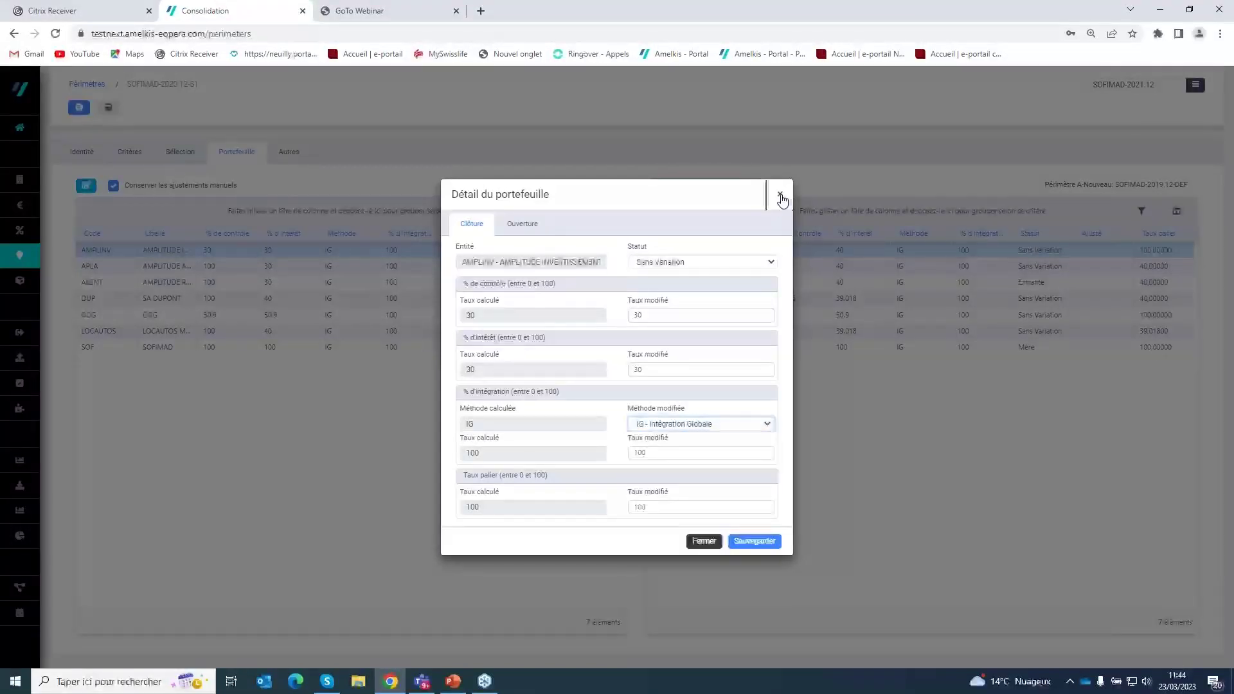
pyautogui.click(780, 194)
# - Return to the perimeters list and open the organization chart of SOFIMAD-2020.12-S1
pyautogui.click(79, 108)
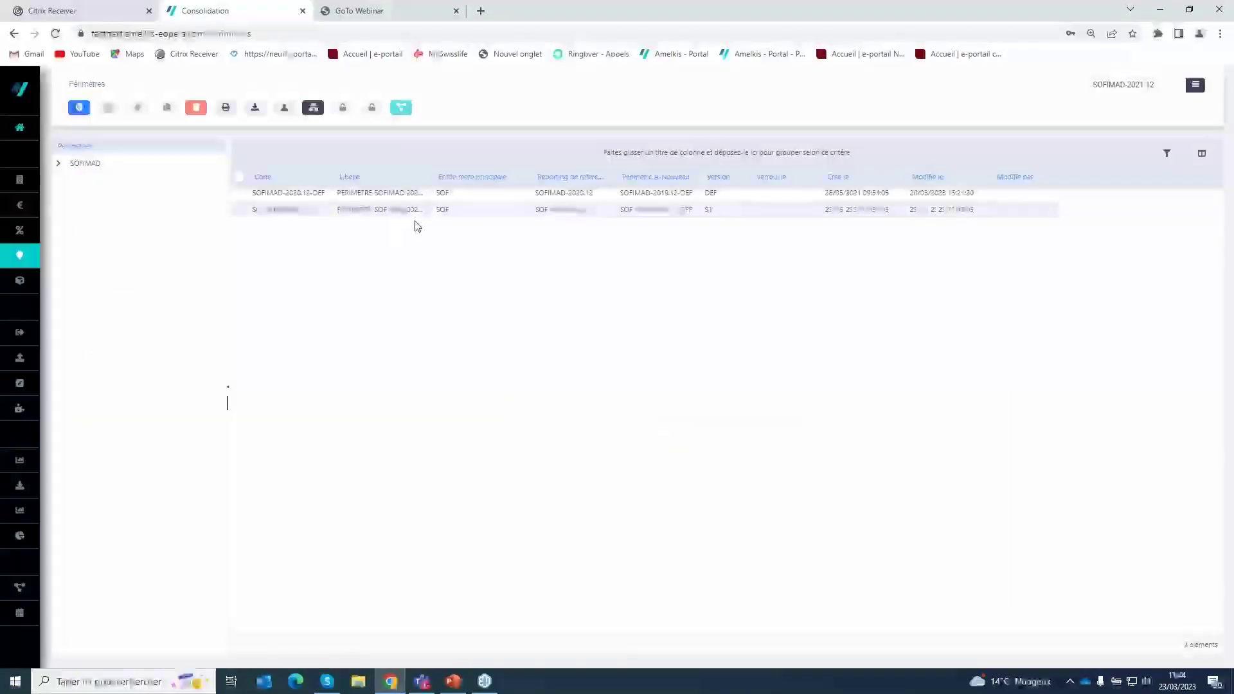
pyautogui.click(413, 212)
pyautogui.click(413, 108)
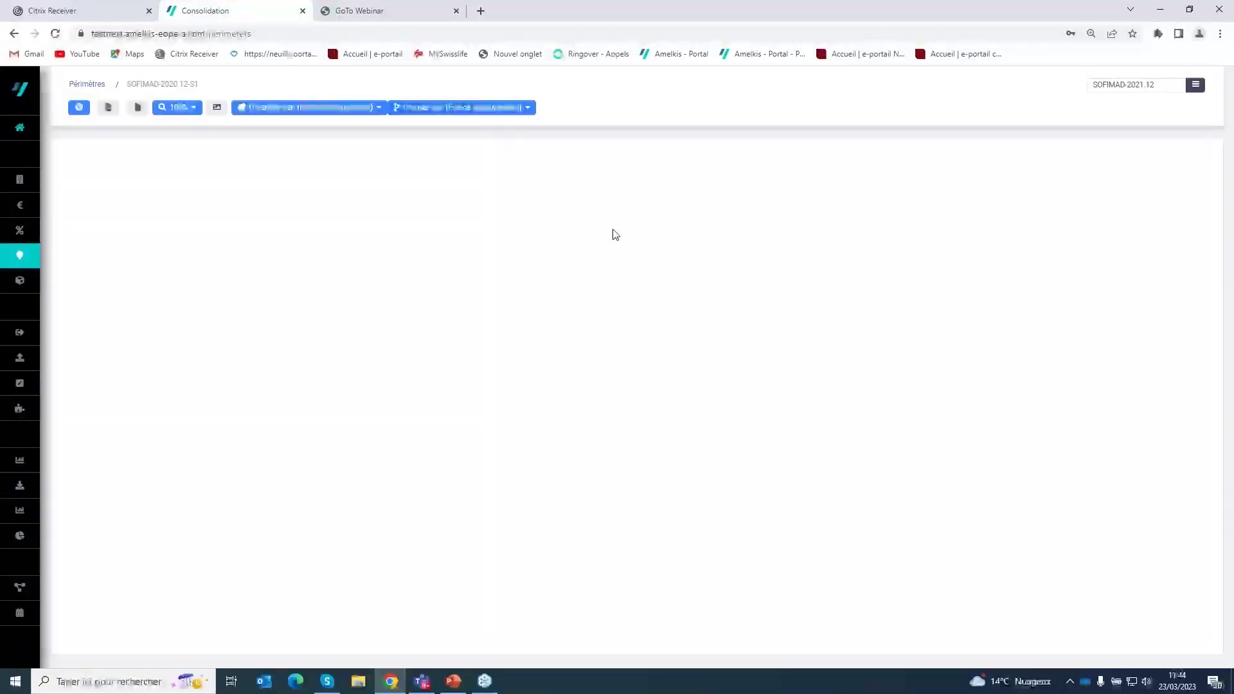
# - Reposition the AMPLINV and APLA boxes in the organization chart, and organize the chart by Pays
pyautogui.moveTo(506, 347); pyautogui.dragTo(274, 270)
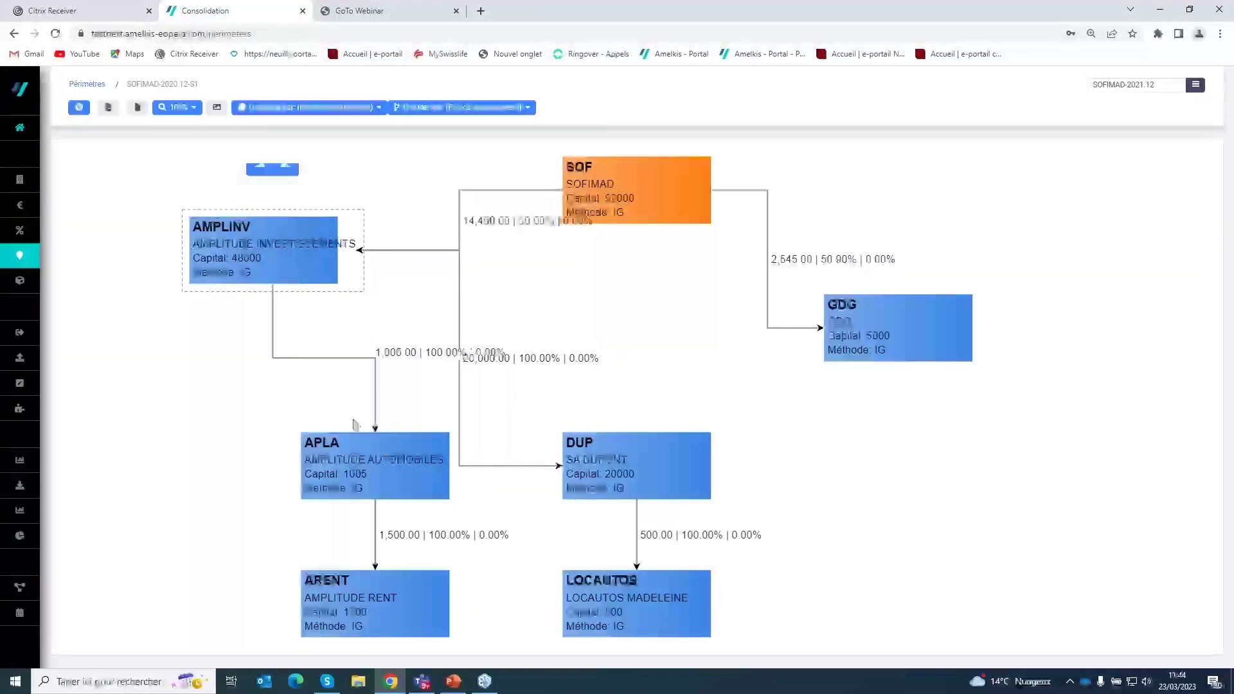
pyautogui.moveTo(343, 475); pyautogui.dragTo(201, 504)
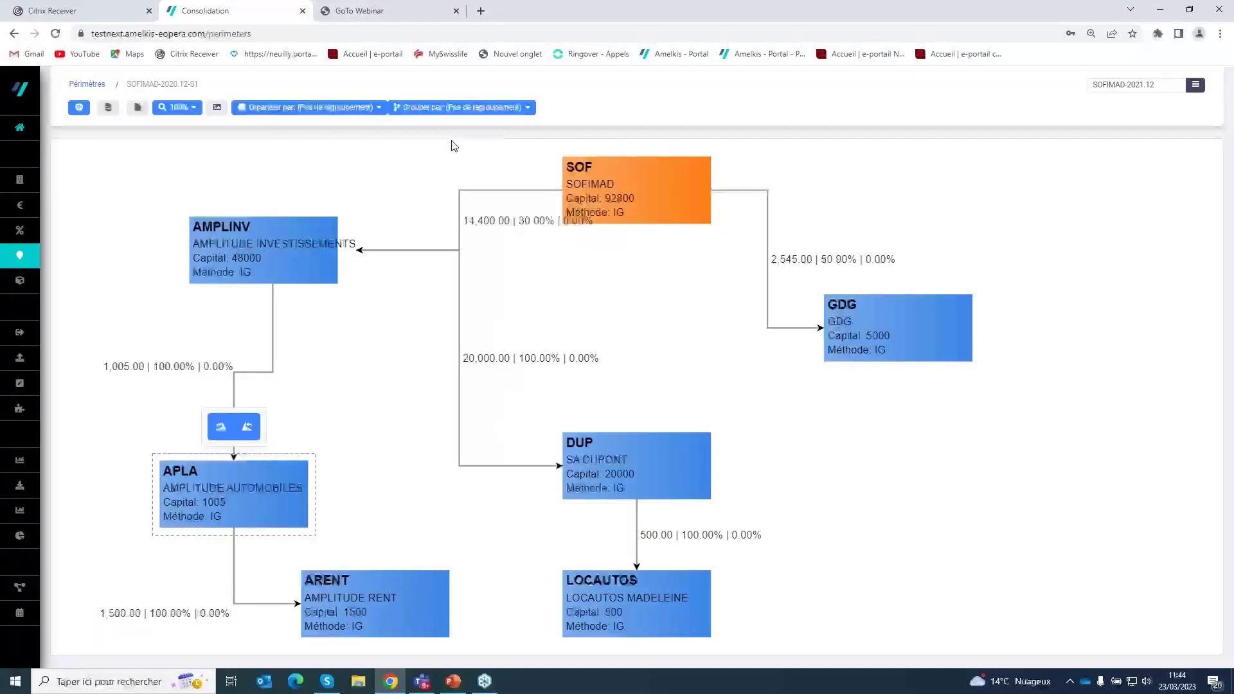
pyautogui.click(341, 113)
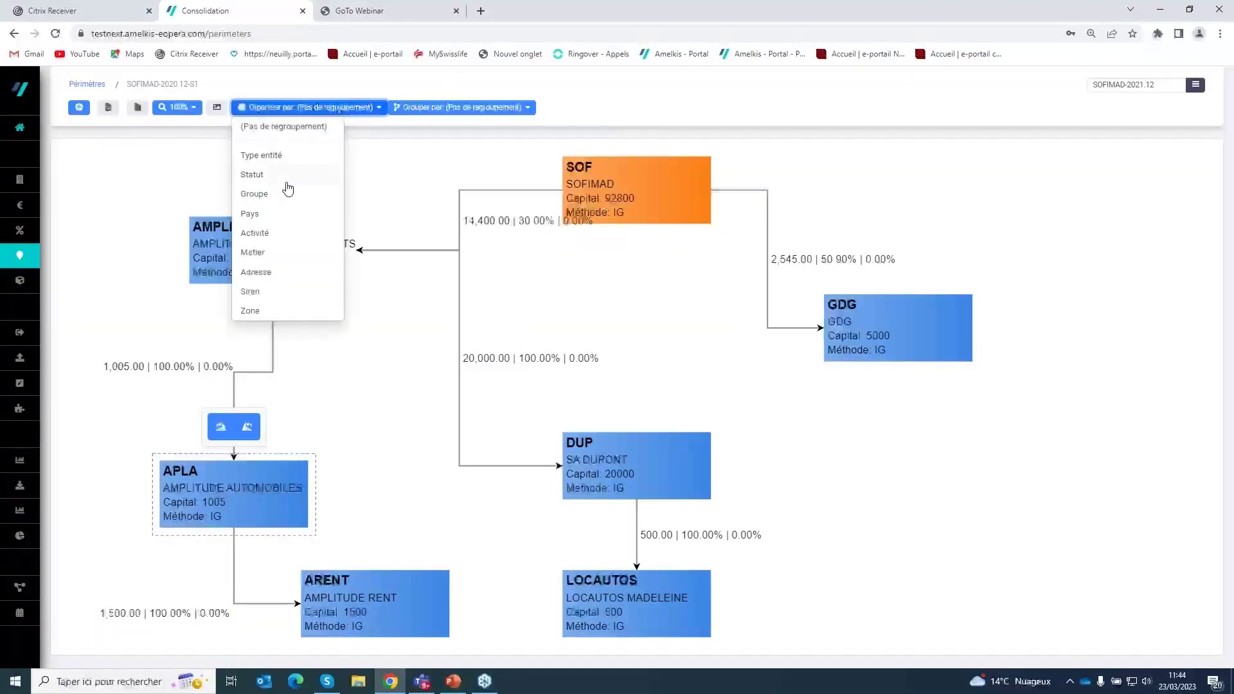
pyautogui.click(268, 214)
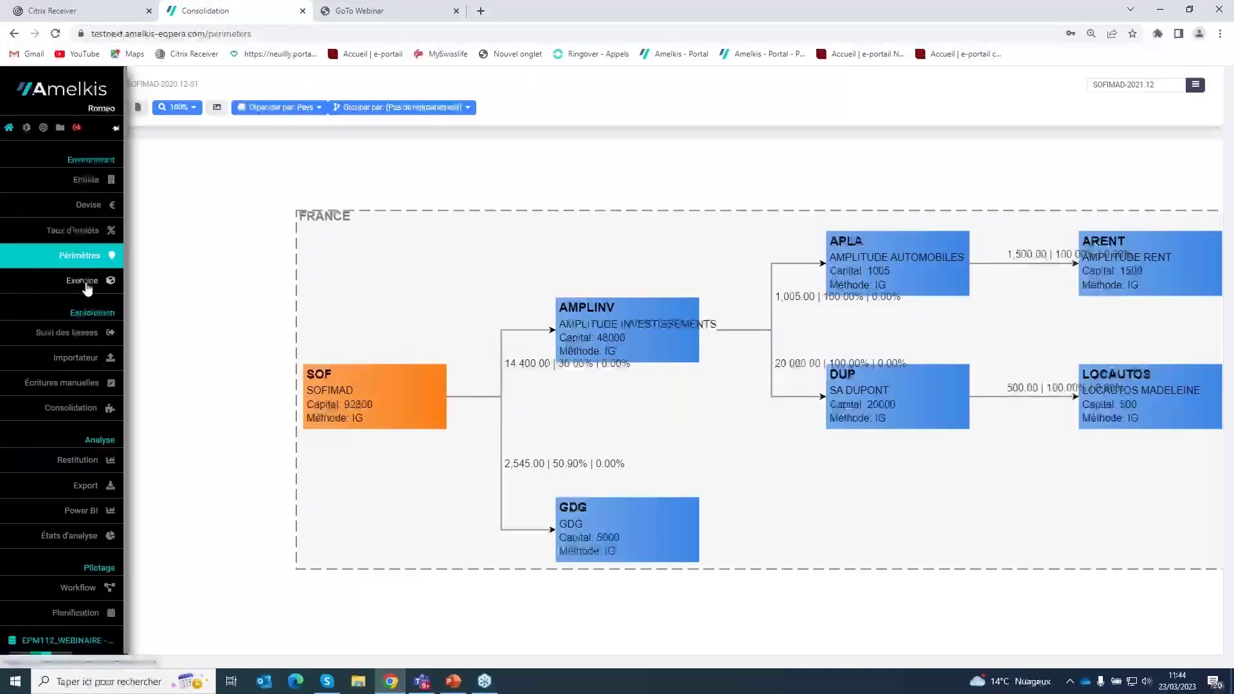
# - Go to the exercises, expand SOFIMAD down to 2020, and open SOFIMAD-2020.12 to review its criteria
pyautogui.click(40, 283)
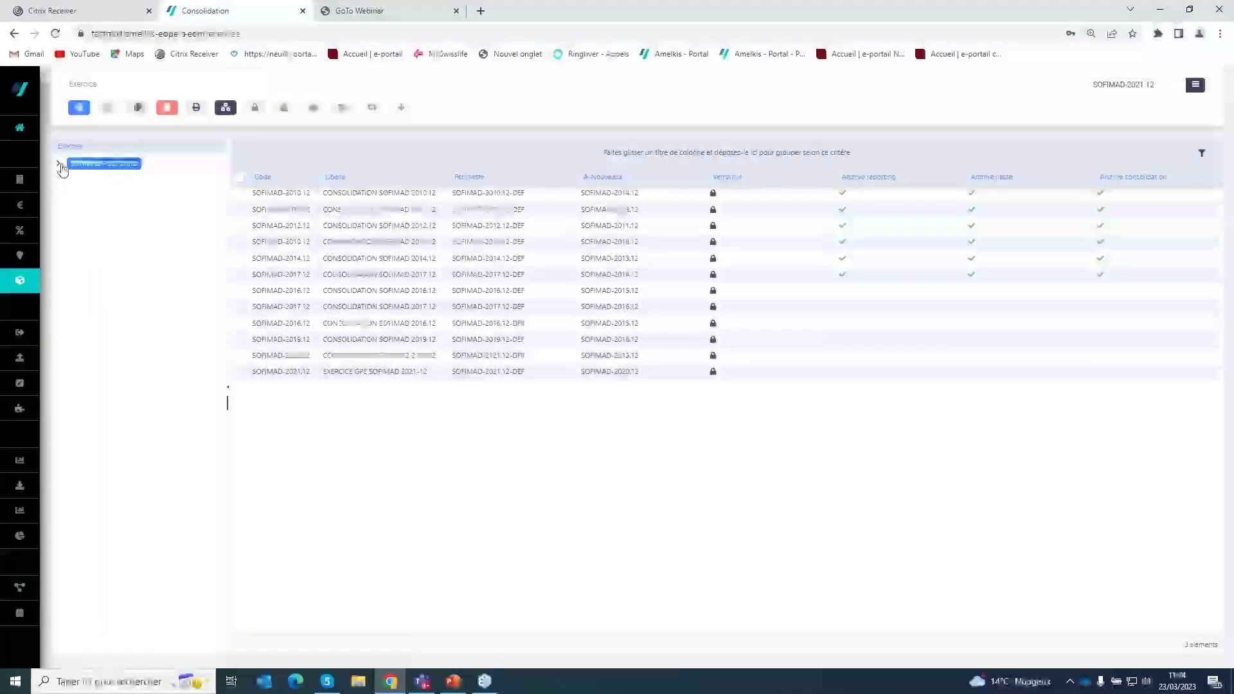
pyautogui.click(58, 163)
pyautogui.click(94, 312)
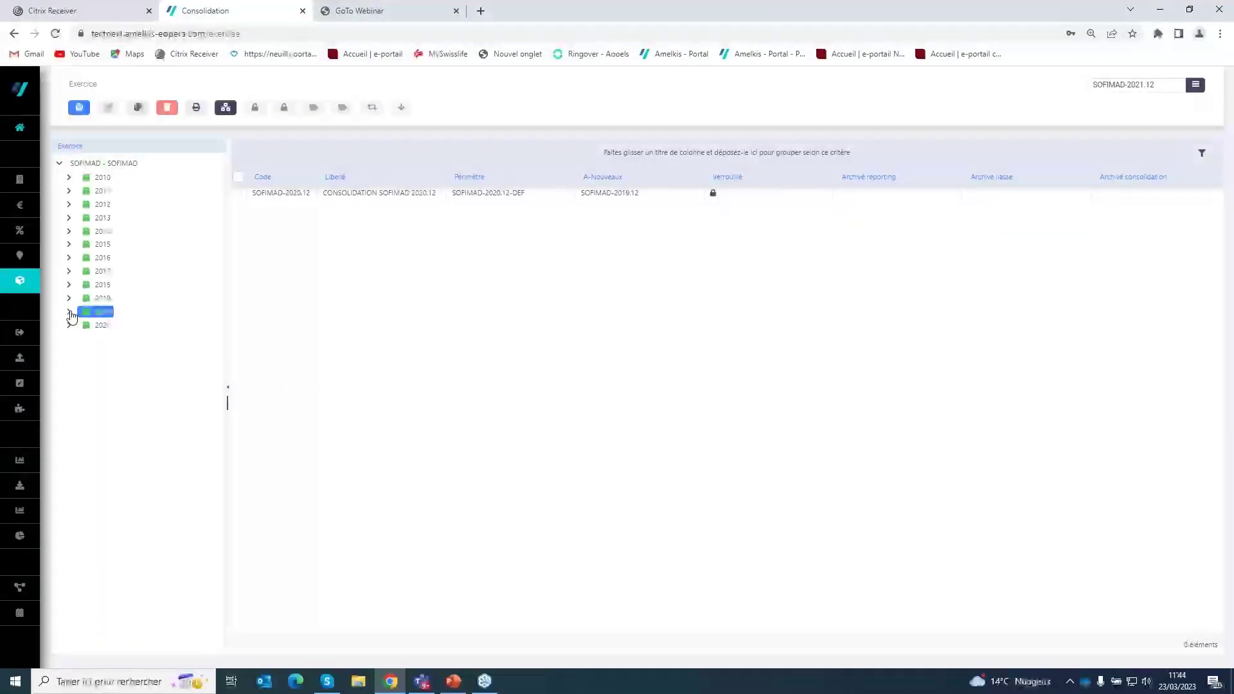
pyautogui.click(69, 312)
pyautogui.click(161, 327)
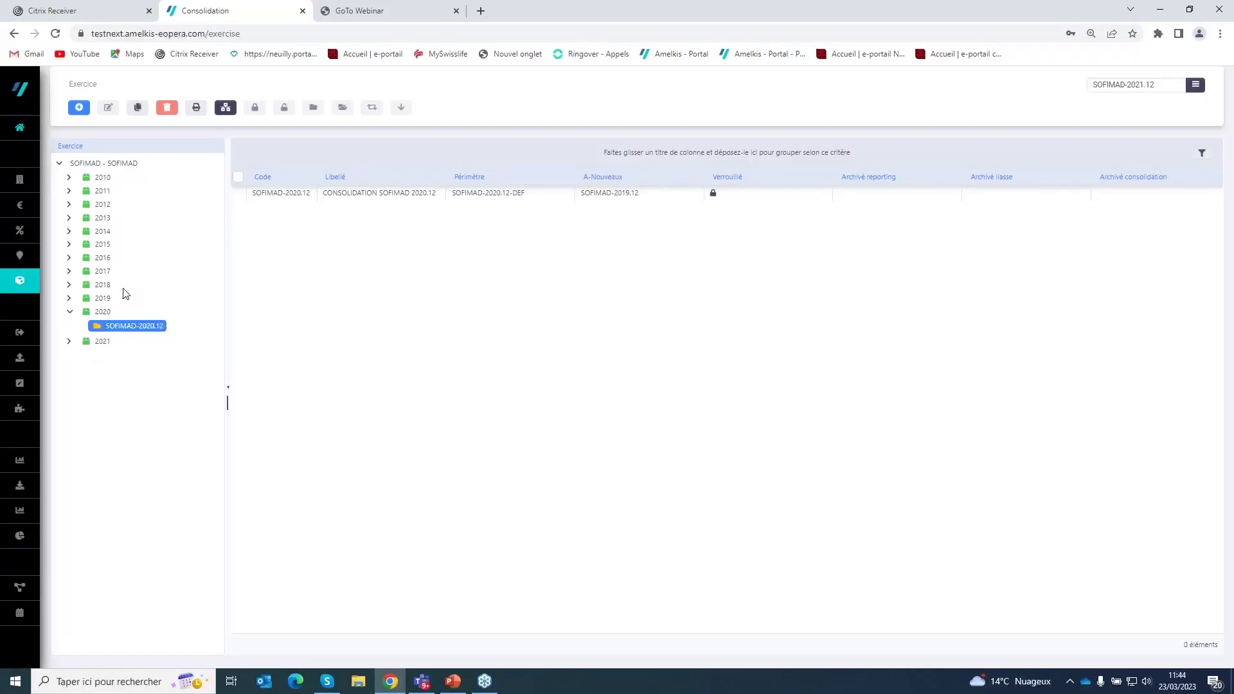
pyautogui.doubleClick(335, 199)
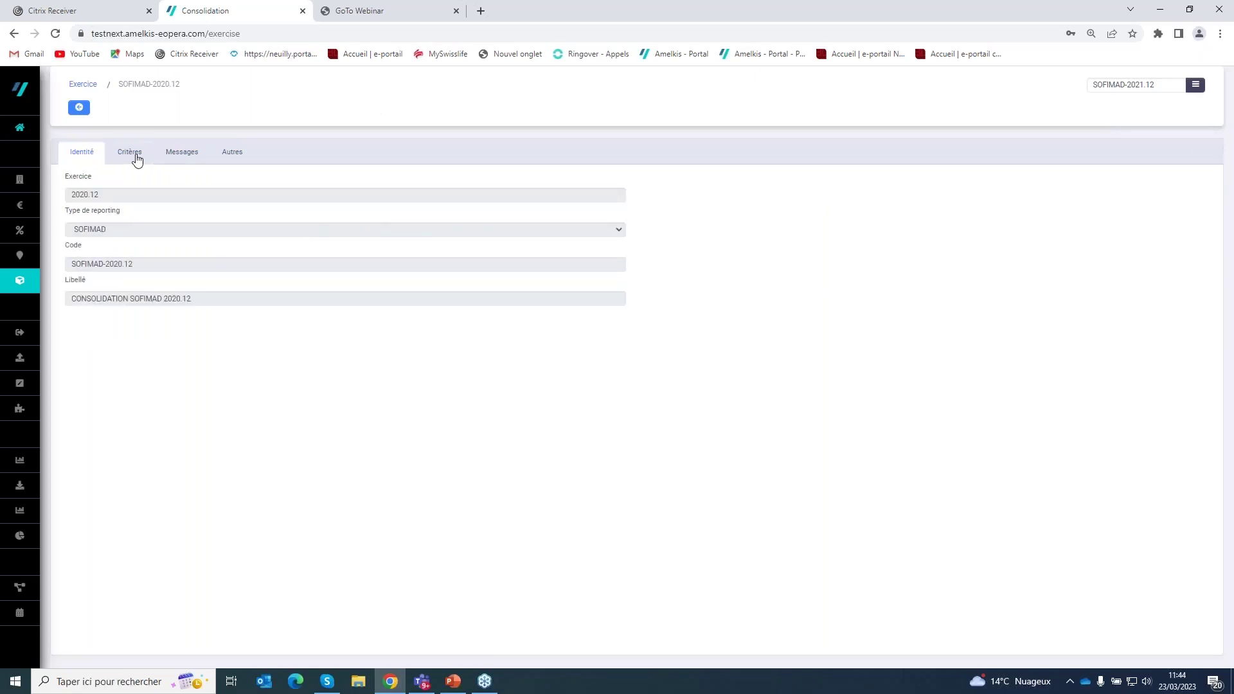
pyautogui.click(137, 160)
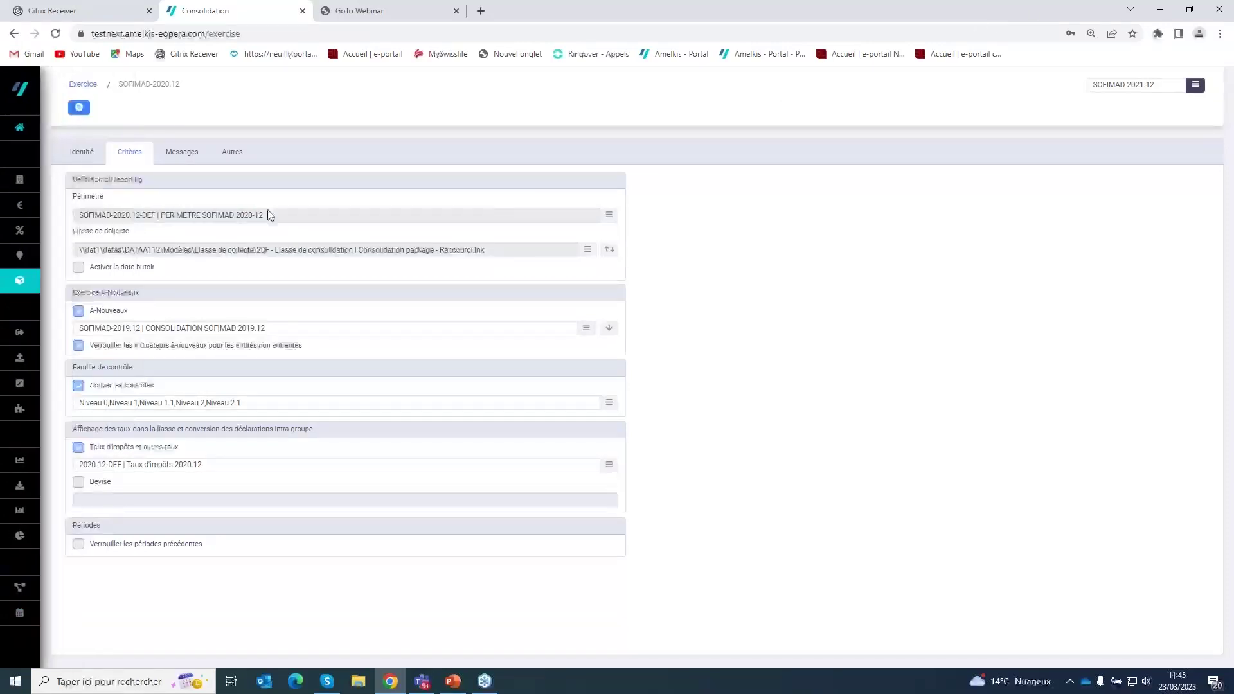
# - Go to the package tracking, open AMPLINV's package, and look over the documents listed on its homepage
pyautogui.moveTo(36, 339)
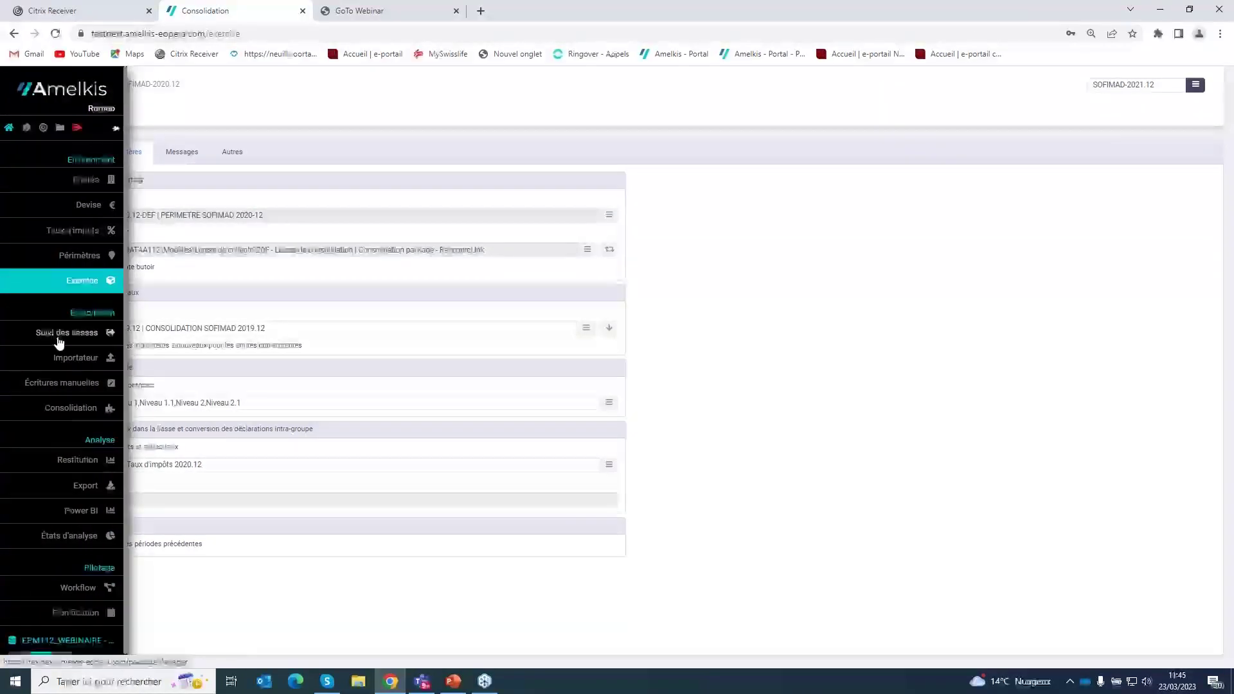
pyautogui.click(95, 328)
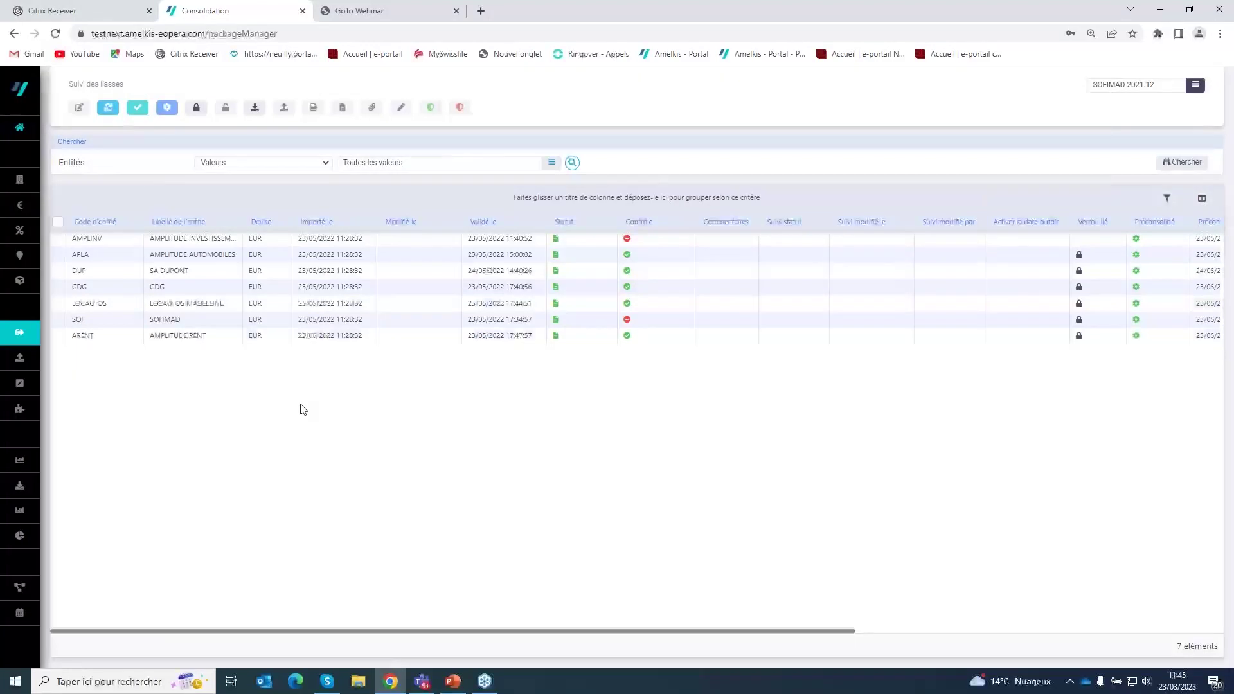
pyautogui.doubleClick(388, 242)
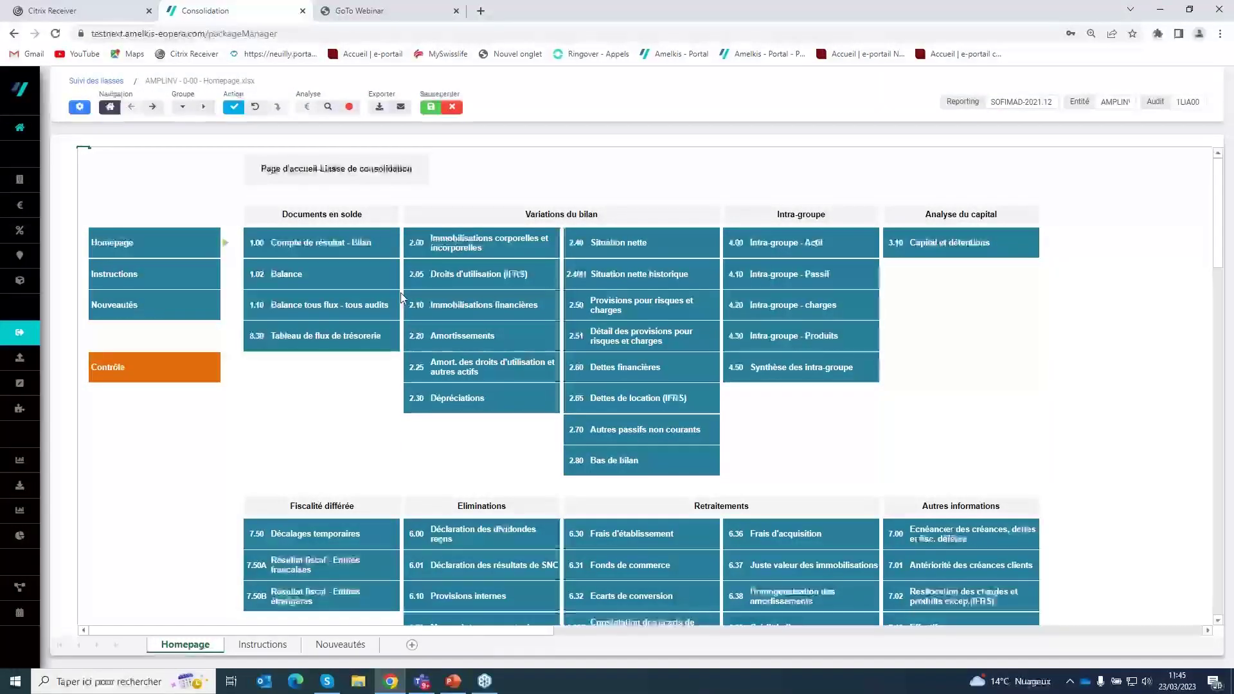
pyautogui.scroll(-2, 450, 283)
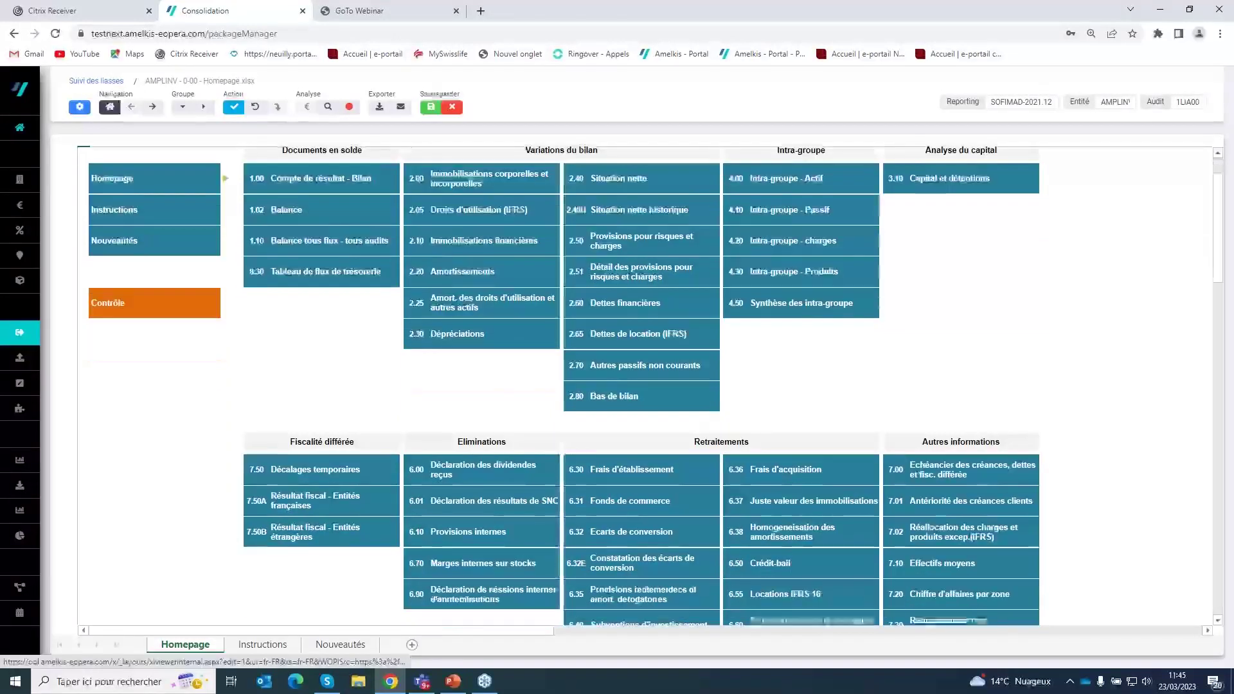
pyautogui.scroll(3, 772, 321)
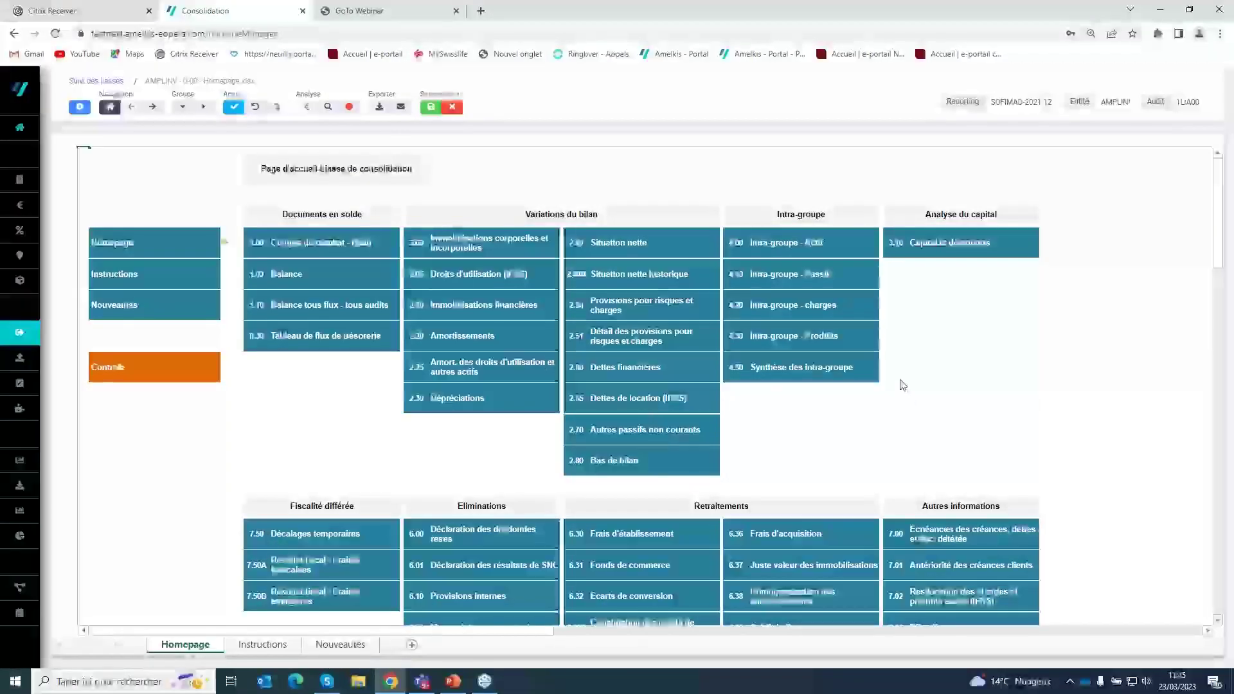
pyautogui.scroll(-2, 904, 385)
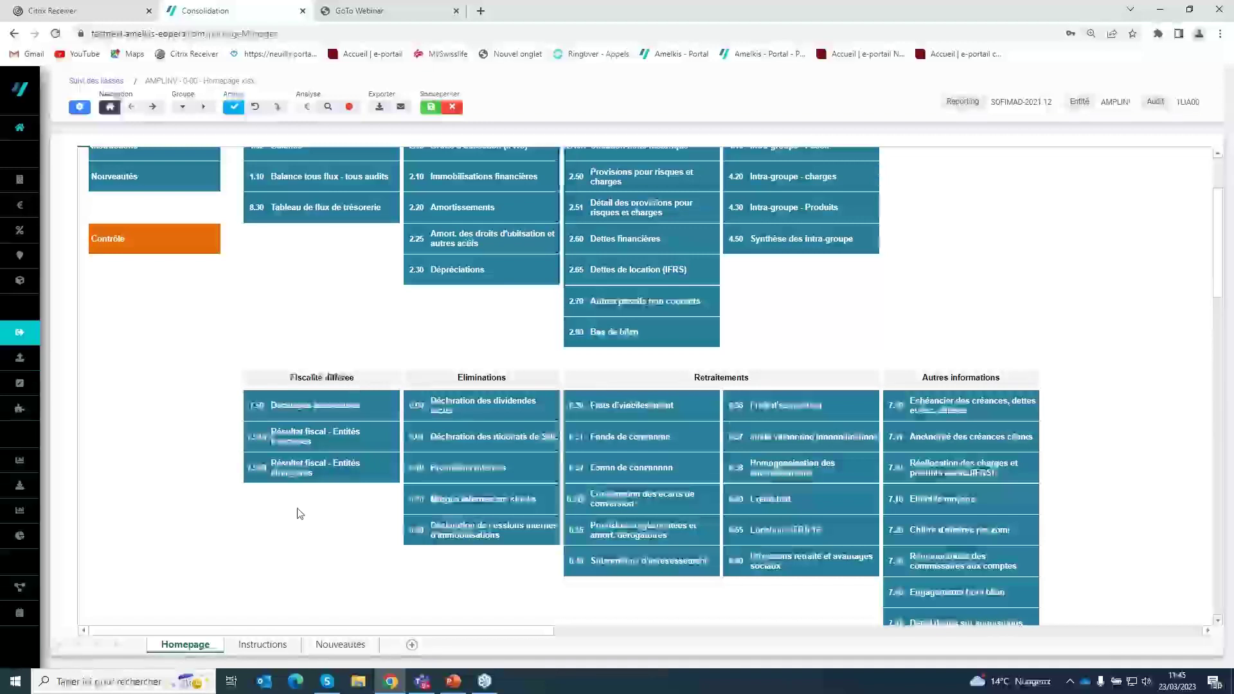
pyautogui.scroll(3, 300, 513)
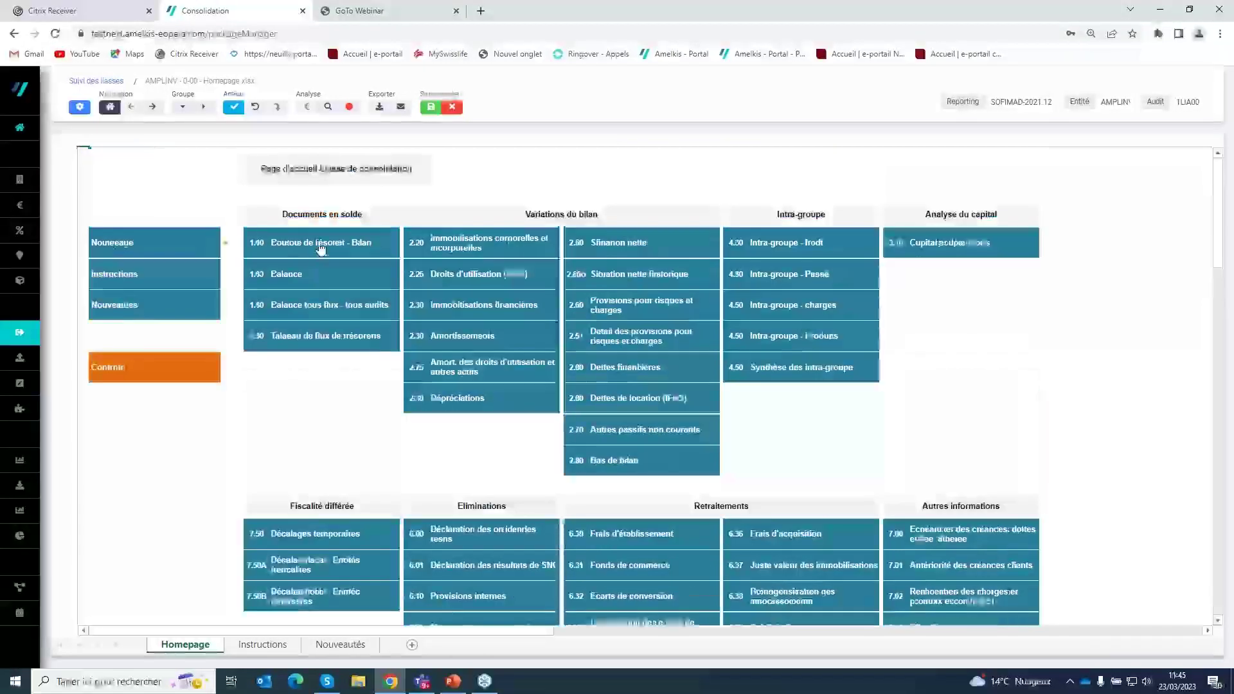
# - Open document 1.00 Compte de résultat - Bilan and enter 100 as the closing amount of Rabais, remises et ristournes accordés
pyautogui.click(526, 301)
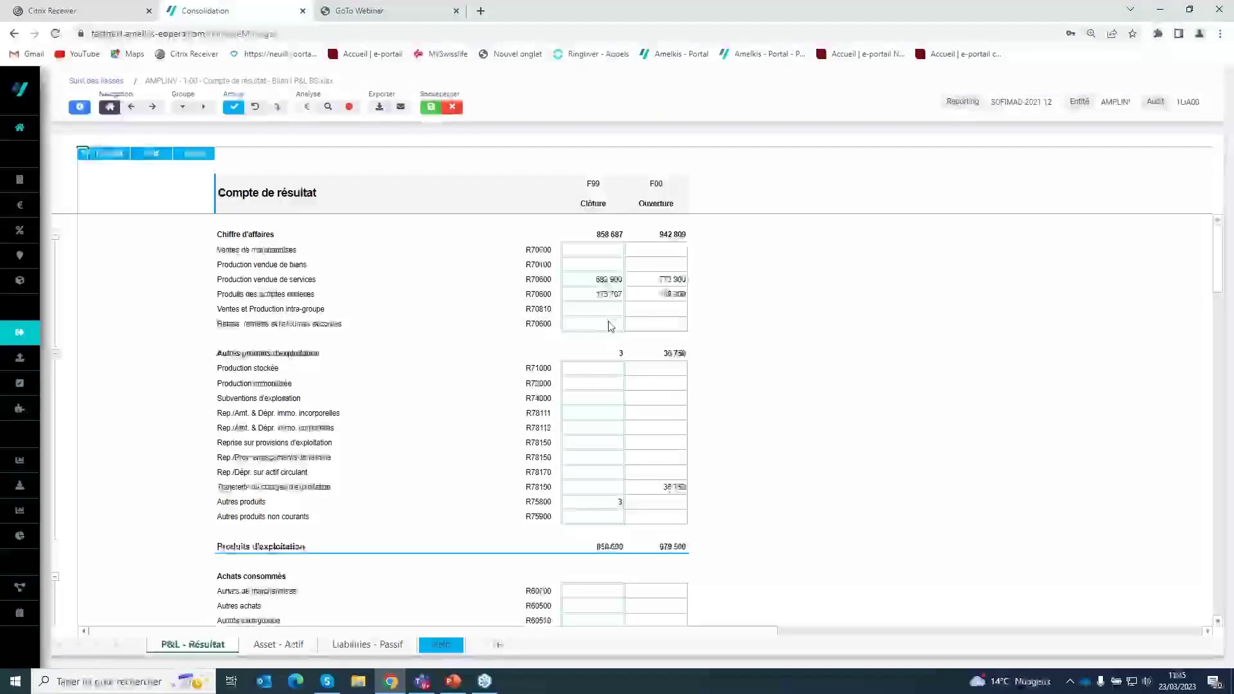
pyautogui.write('100')
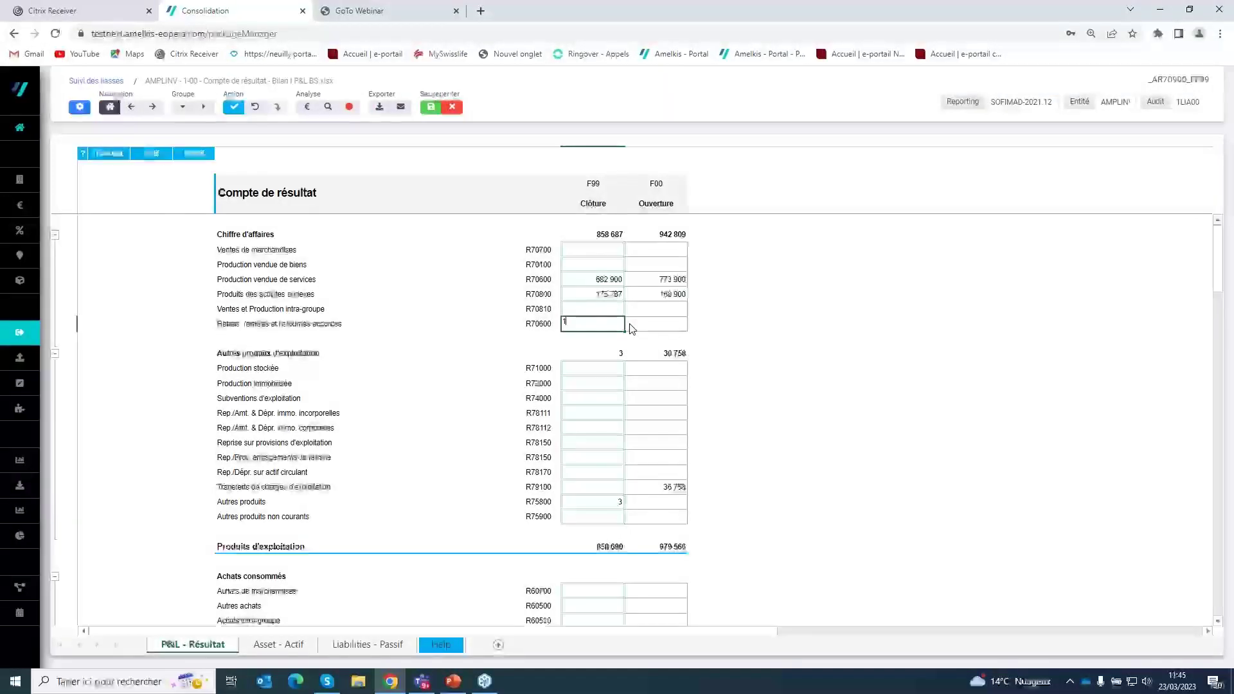
pyautogui.click(621, 308)
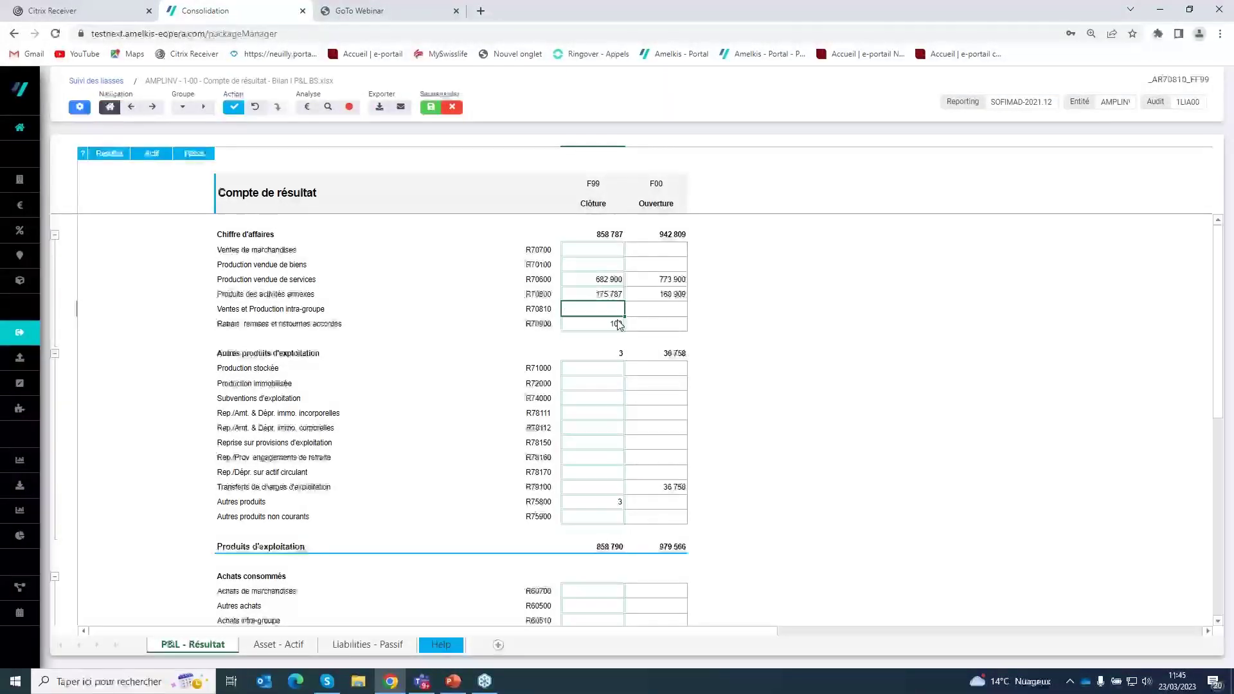
# - Inspect the account detail behind the closing amount of Production vendue de services, then close it
pyautogui.click(616, 285)
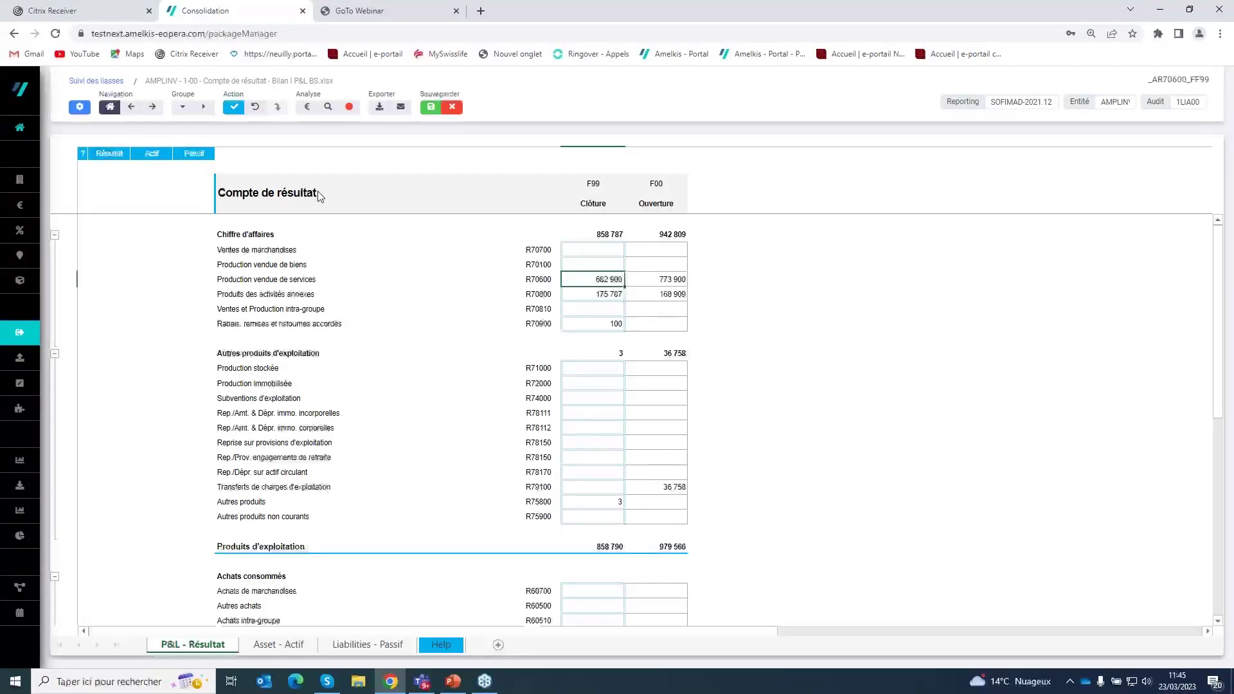
pyautogui.click(307, 106)
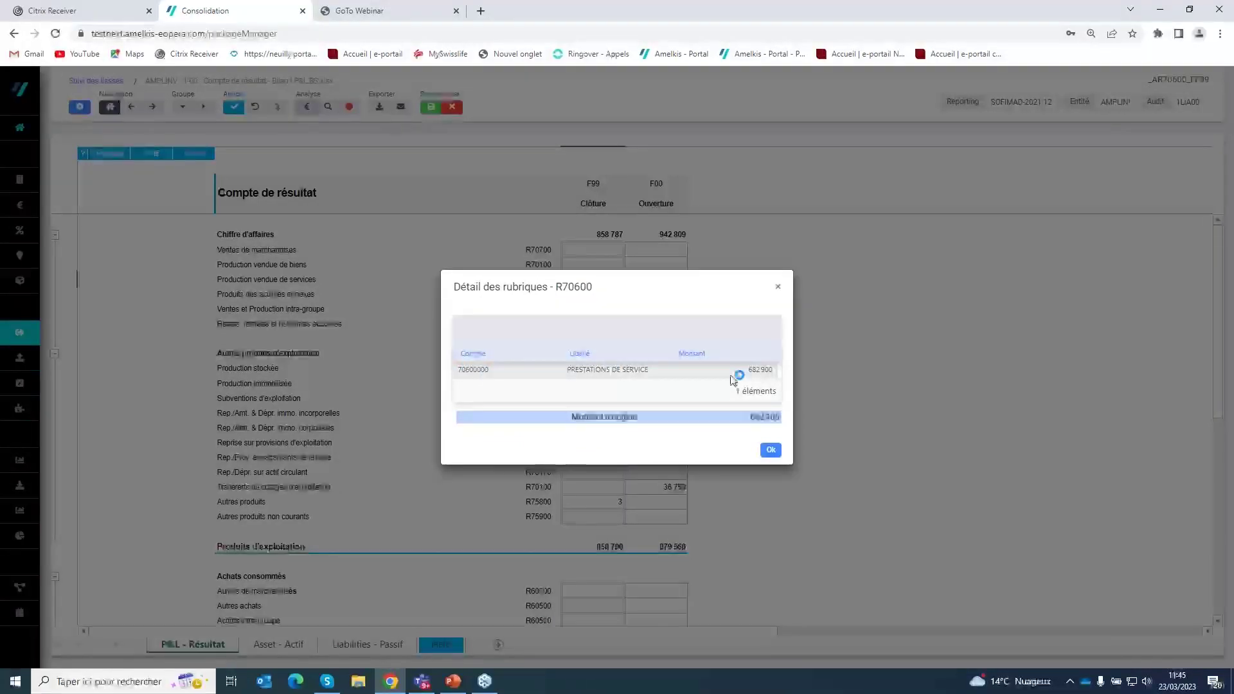
pyautogui.click(779, 287)
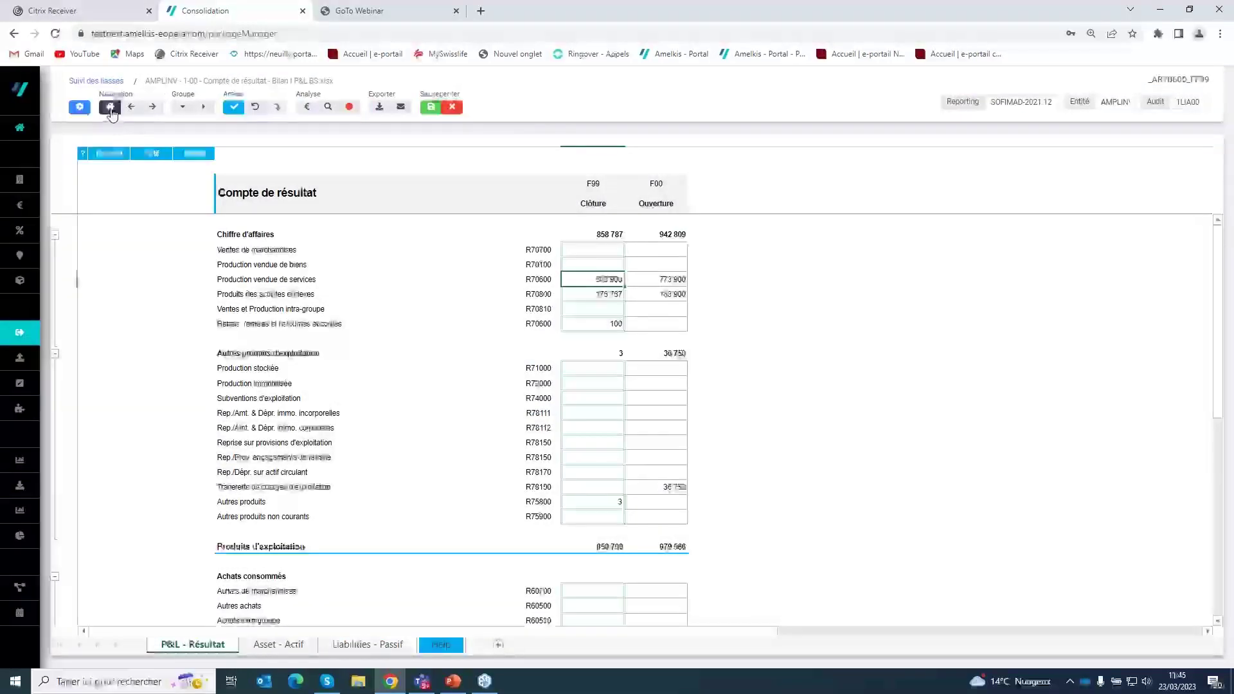
# - Open the package's Intra-groupe - Produits document and run the report 100 – Rapprochement des déclarations intra-groupes from it for AMPLINV
pyautogui.click(110, 107)
pyautogui.click(739, 403)
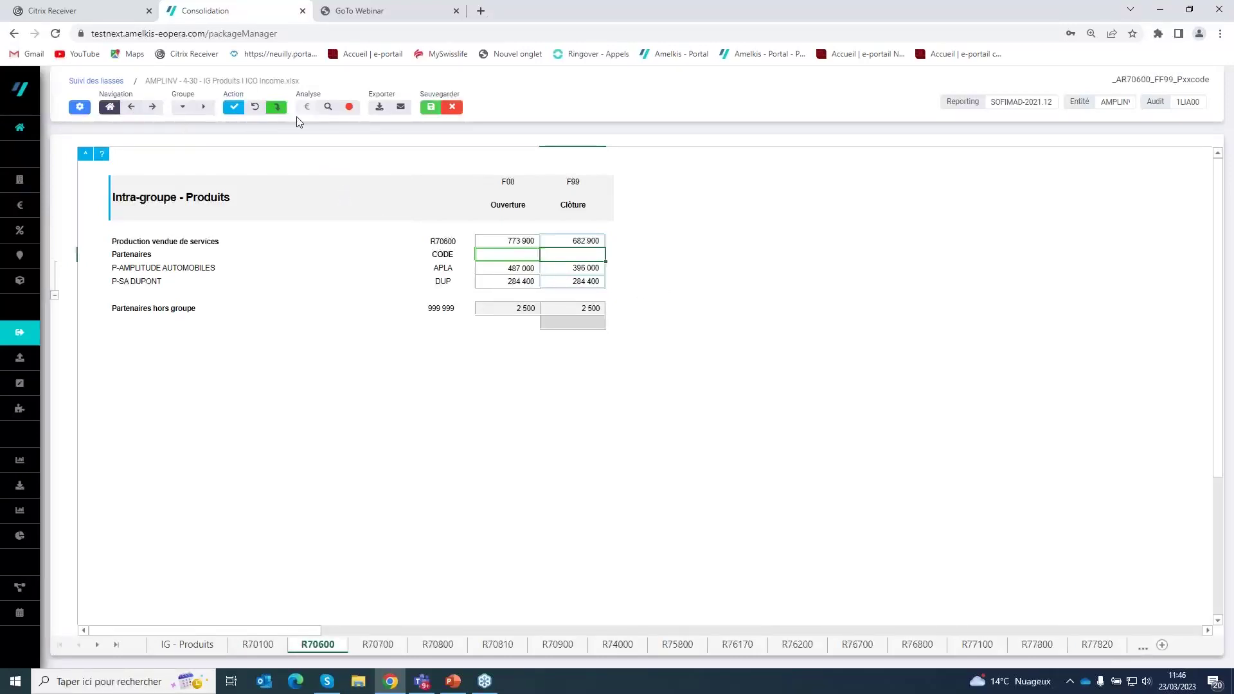
pyautogui.click(329, 108)
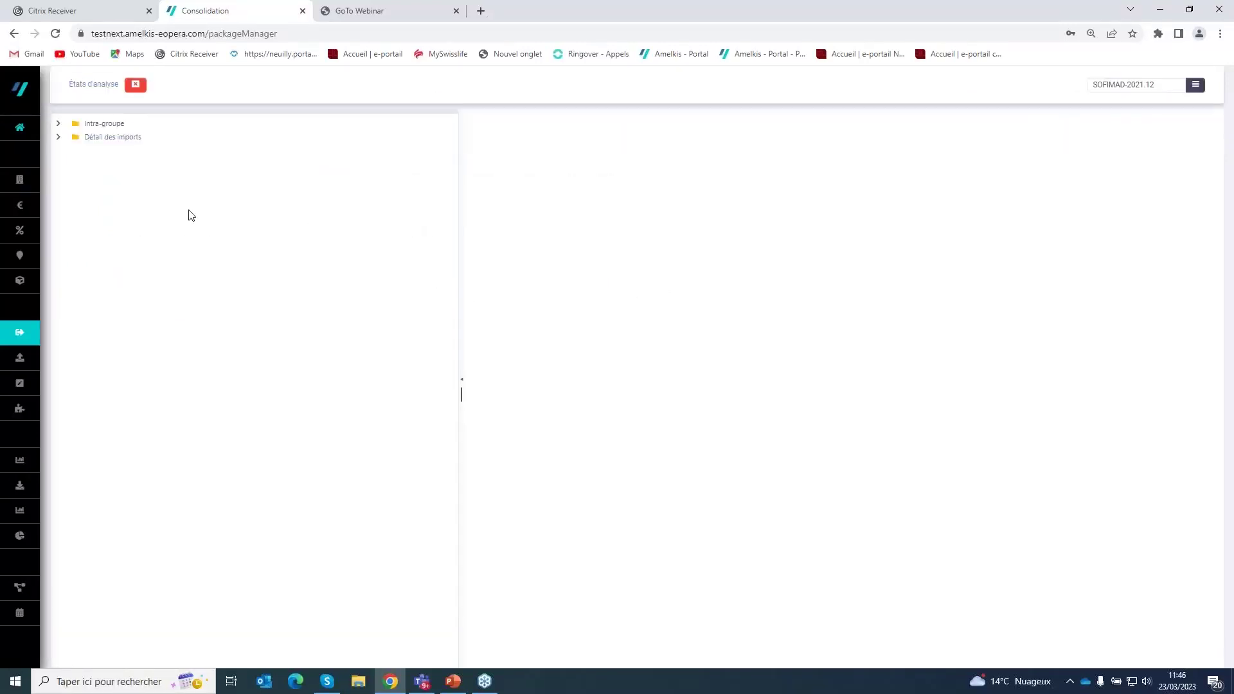
pyautogui.click(59, 123)
pyautogui.click(114, 137)
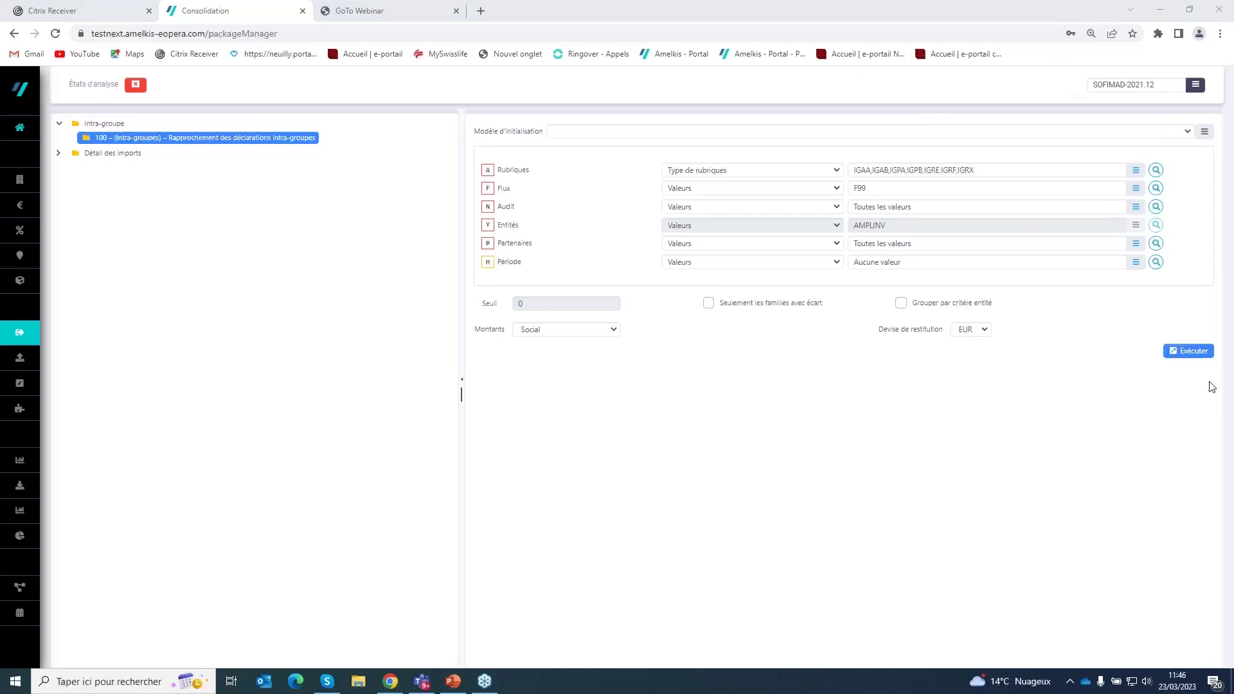
pyautogui.click(1189, 351)
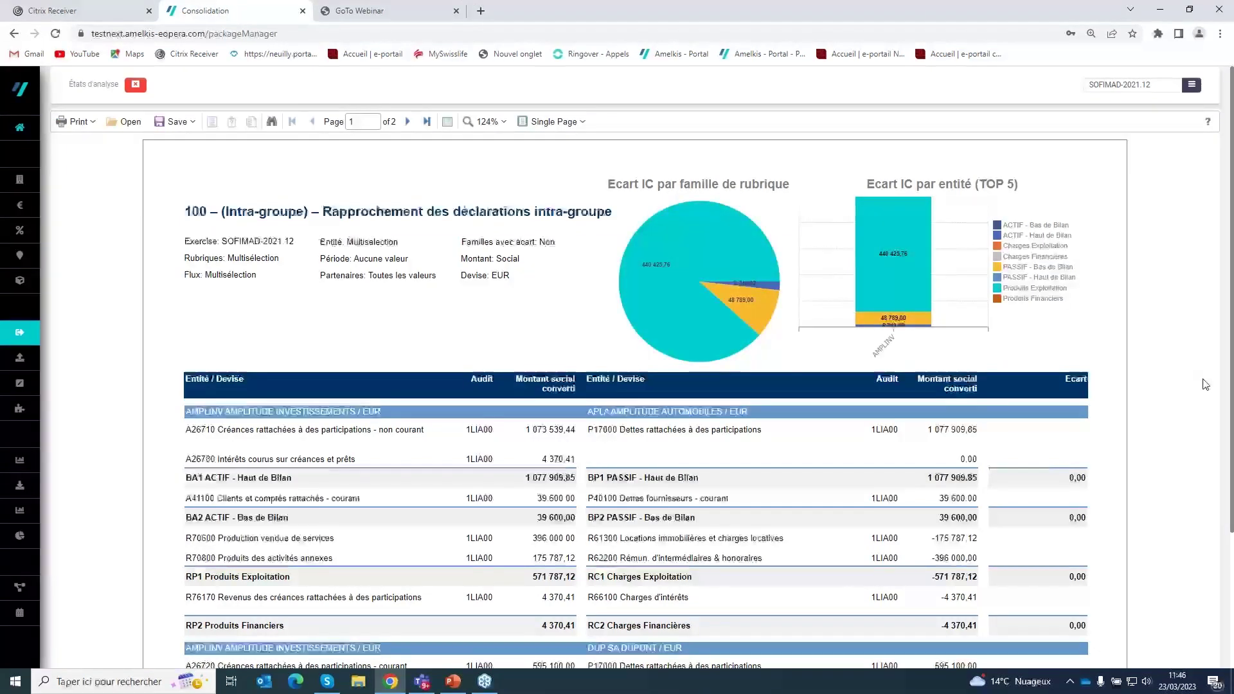
# - Review the reconciliation report and AMPLINV's A26710 account detail with APLA, then close the analysis and return to the package list
pyautogui.scroll(-3, 1175, 454)
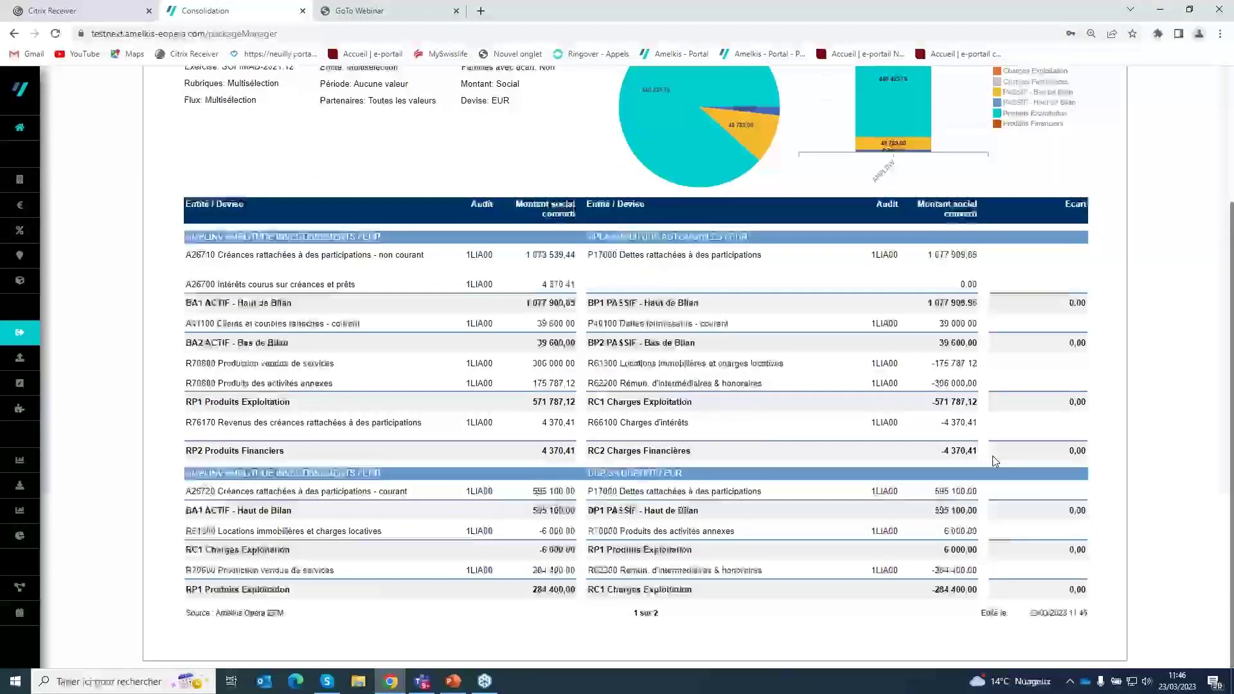
pyautogui.scroll(1, 560, 325)
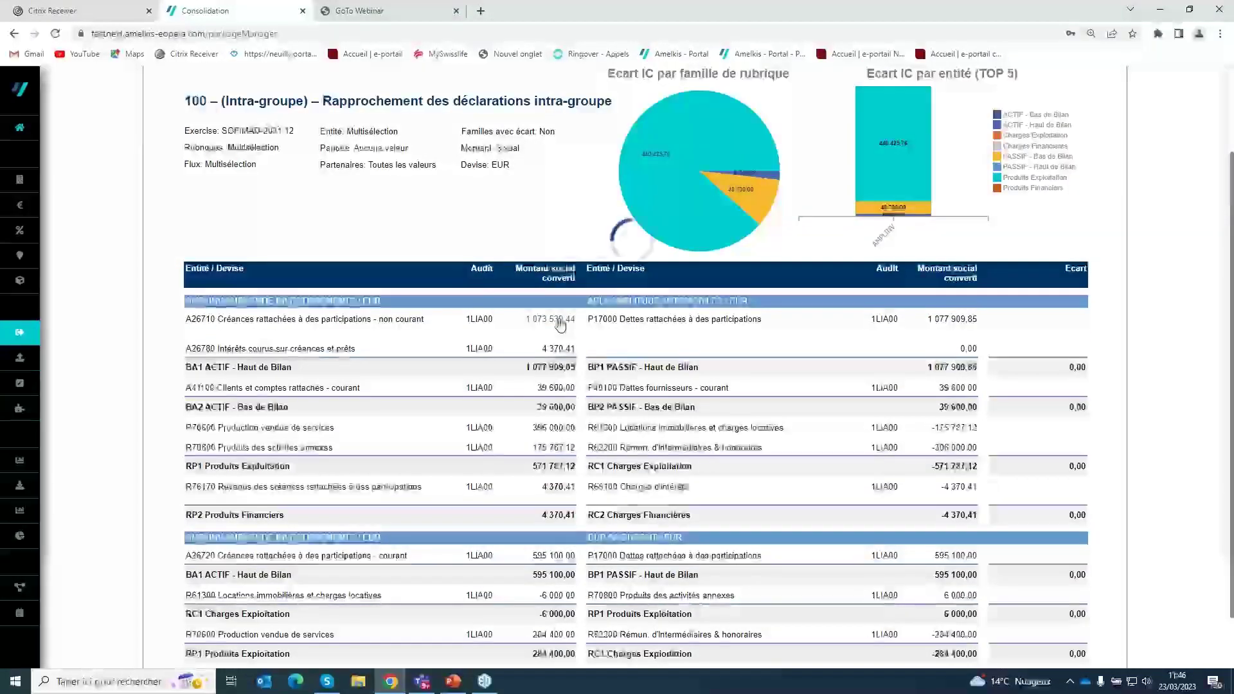
pyautogui.click(559, 320)
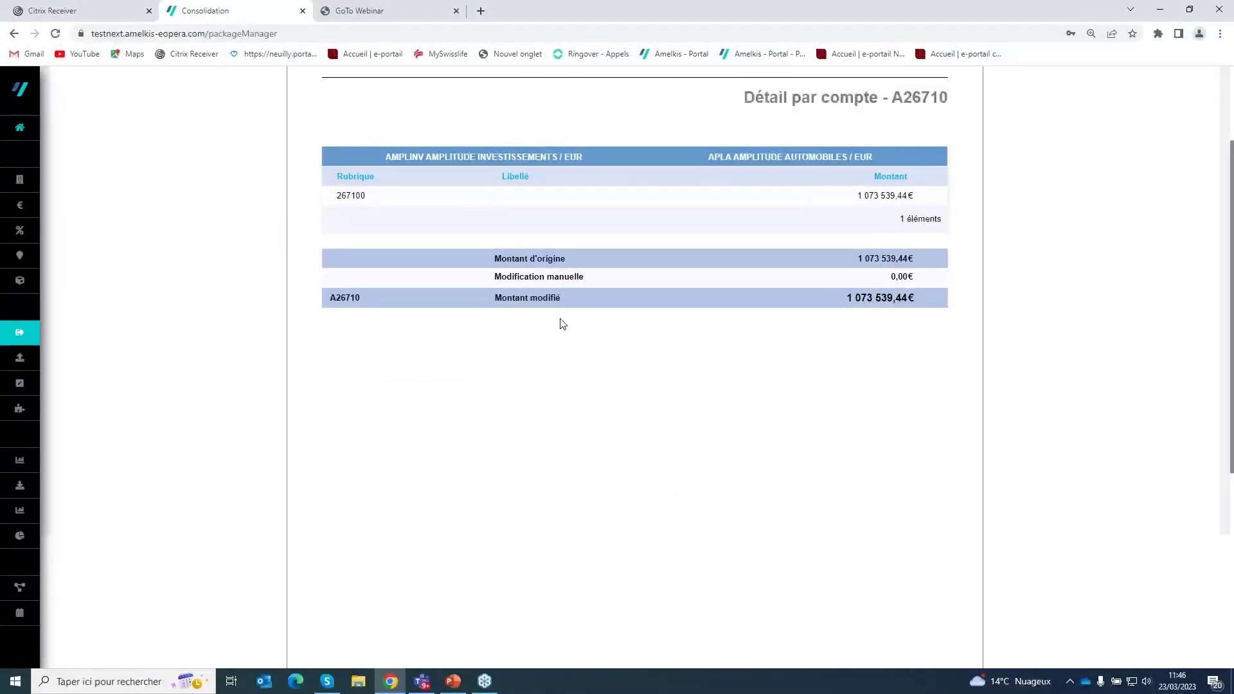
pyautogui.scroll(2, 580, 322)
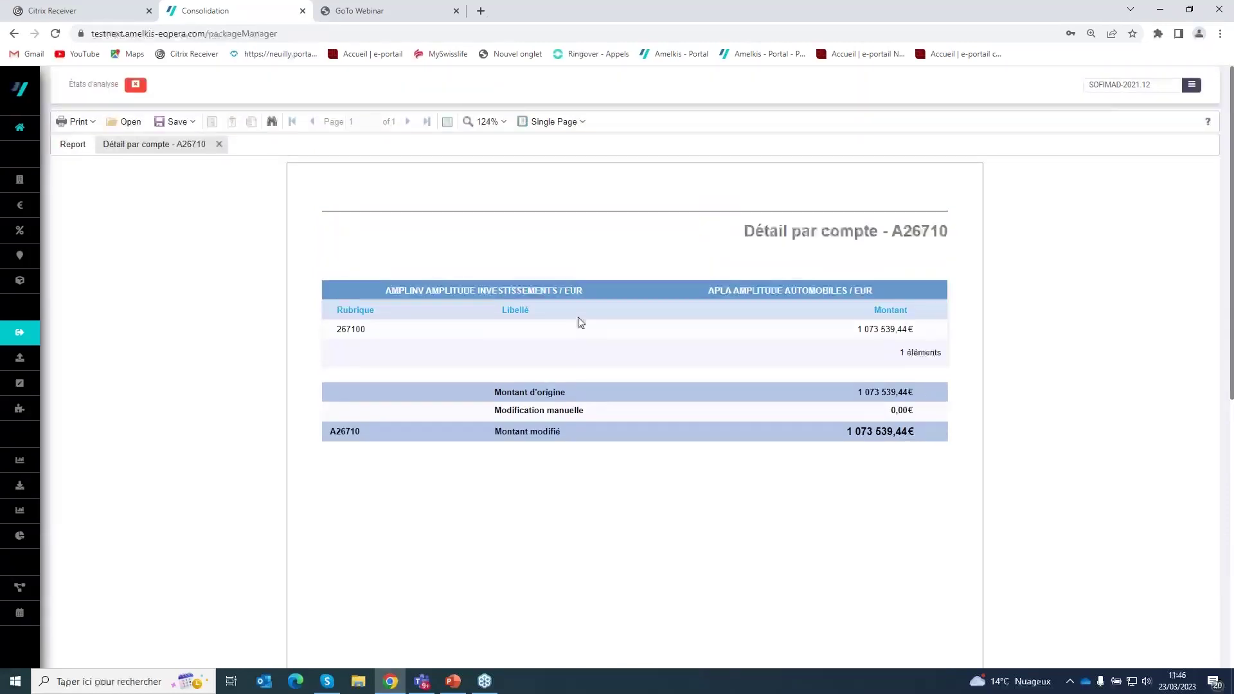
pyautogui.click(135, 85)
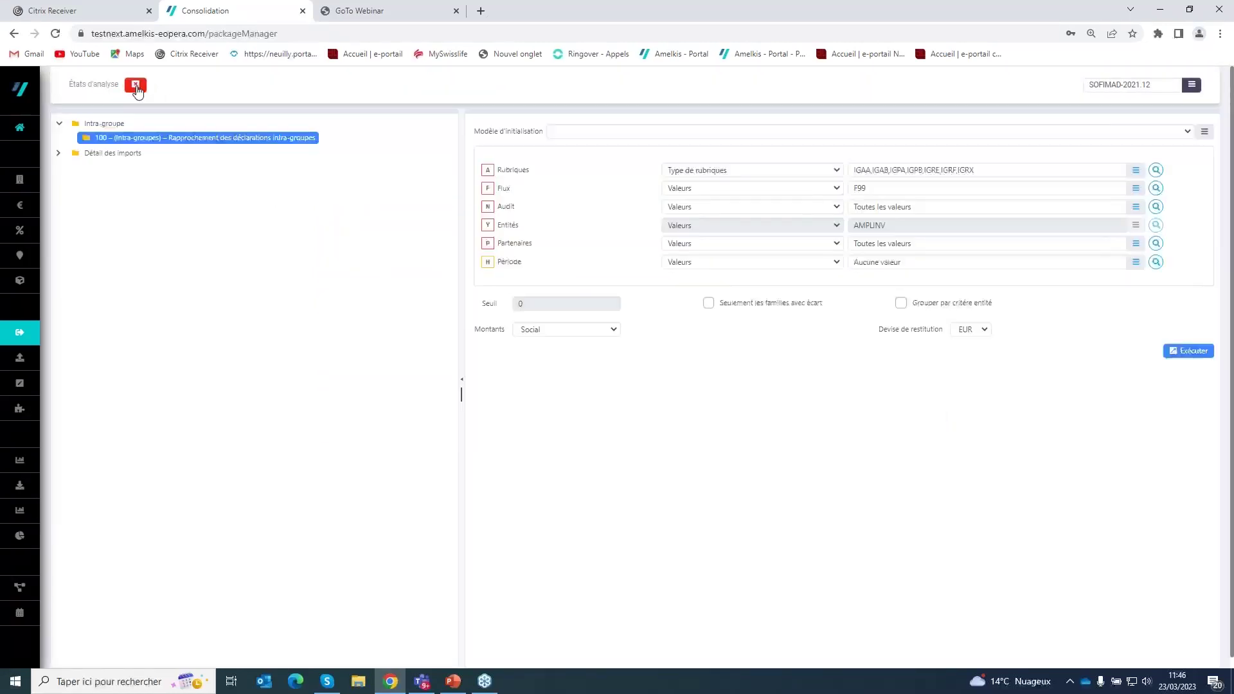
pyautogui.click(135, 84)
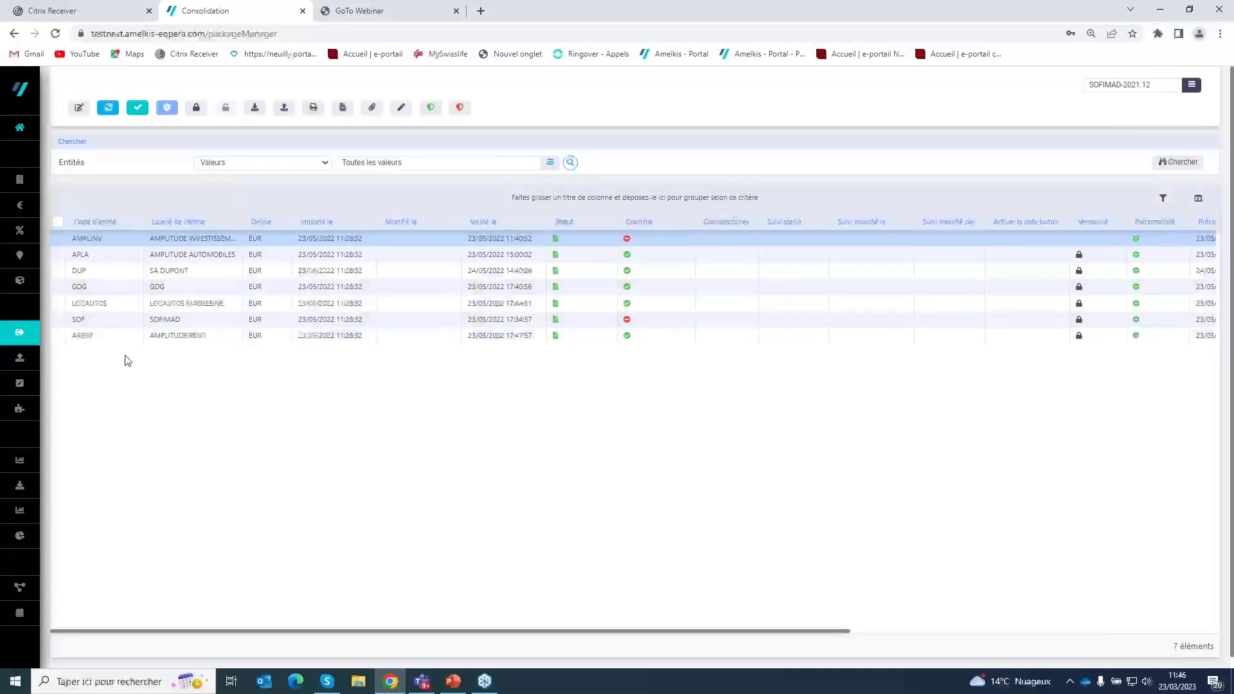
# - Go to the importer and open the Balance Sage X3 import format under Import Balances
pyautogui.moveTo(14, 359)
pyautogui.click(70, 357)
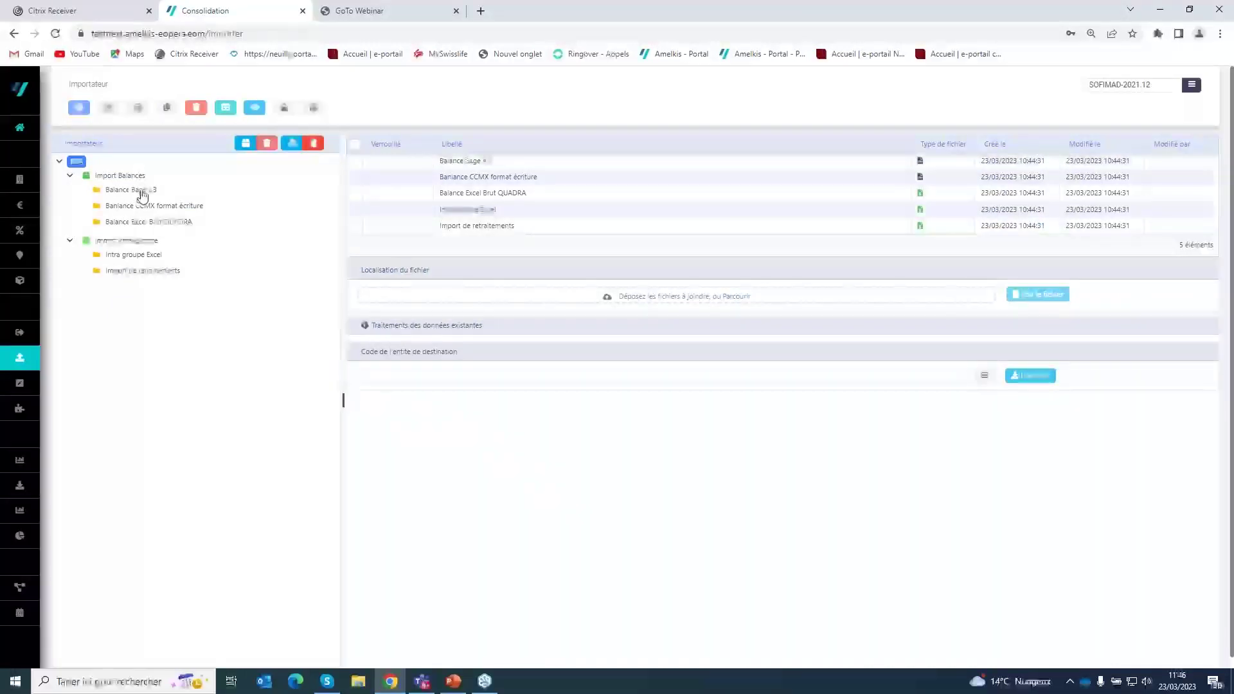
pyautogui.click(131, 189)
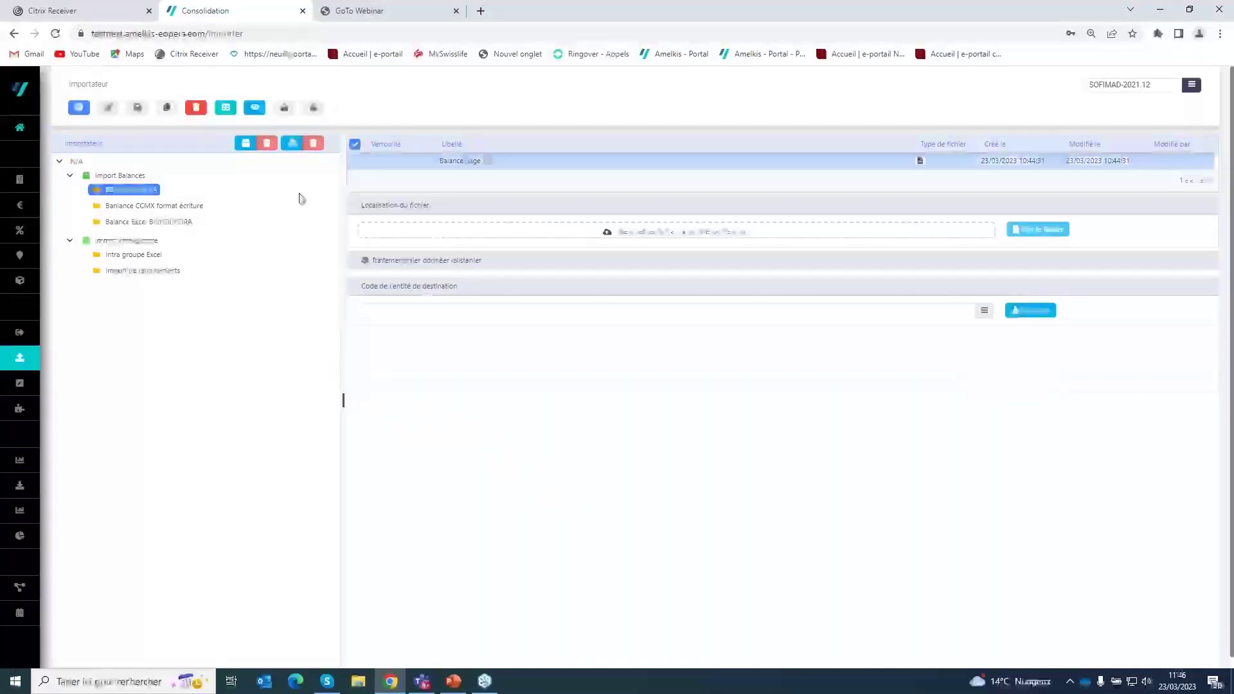
pyautogui.doubleClick(507, 169)
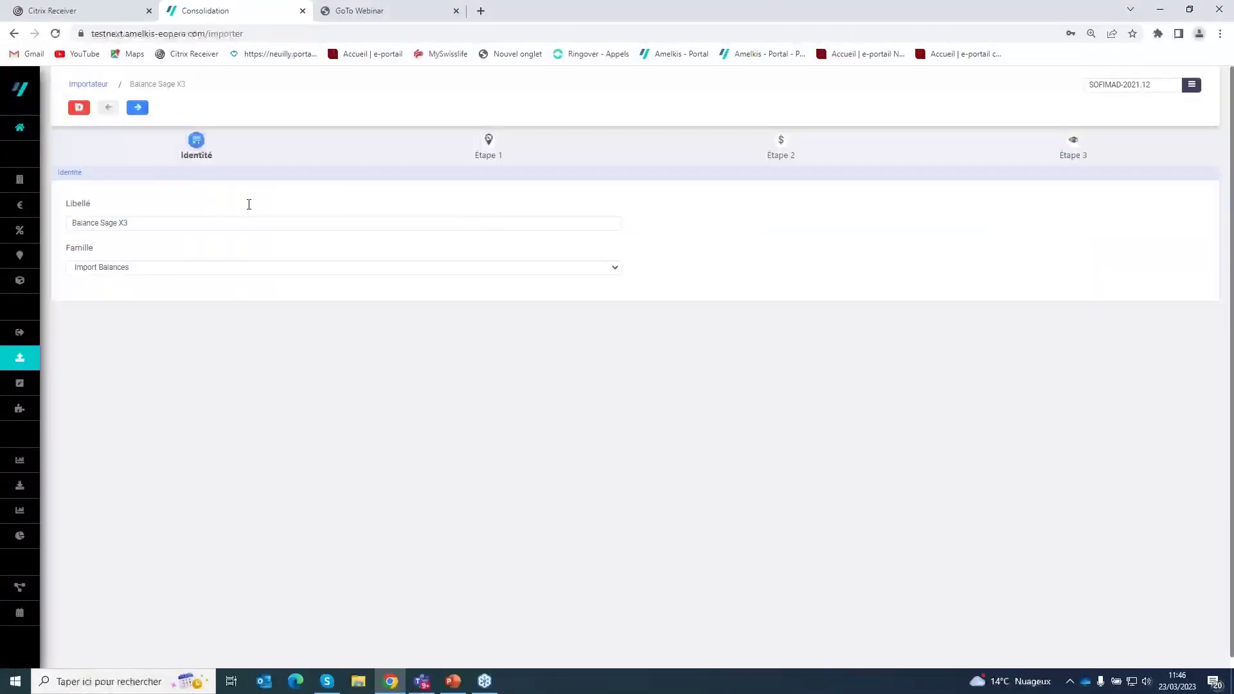
# - Advance the Balance Sage X3 import format to Étape 2 and examine the Rubriques mapping table and the sample balance columns
pyautogui.click(138, 108)
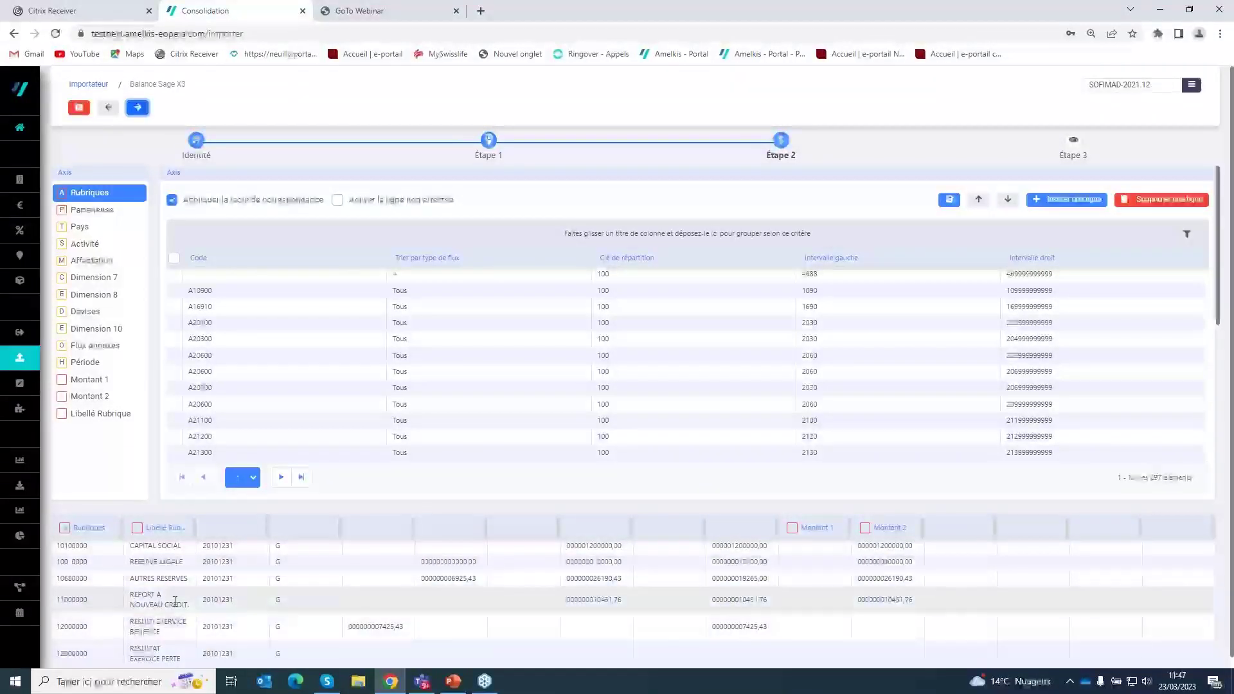
pyautogui.moveTo(168, 534)
pyautogui.mouseDown()
pyautogui.moveTo(101, 417)
pyautogui.moveTo(164, 528)
pyautogui.mouseUp()
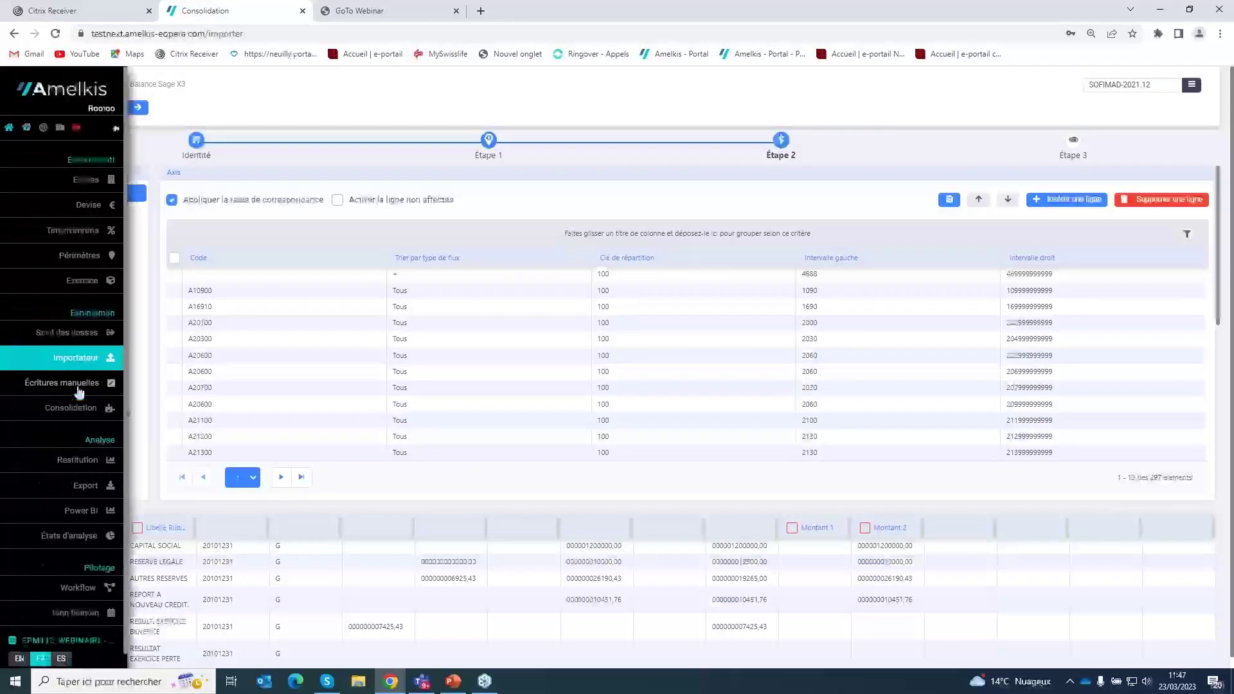
# - Go to the manual entries and review entry ELI40F's criteria and its debit and credit lines
pyautogui.click(81, 389)
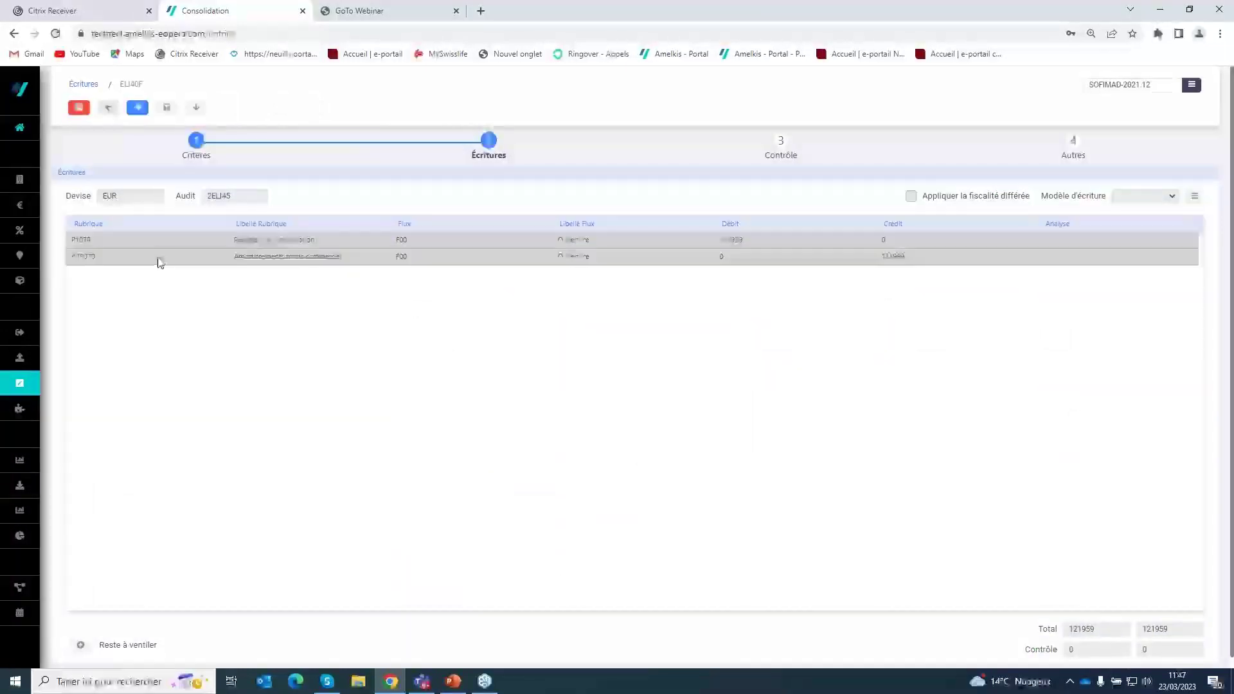
pyautogui.click(108, 107)
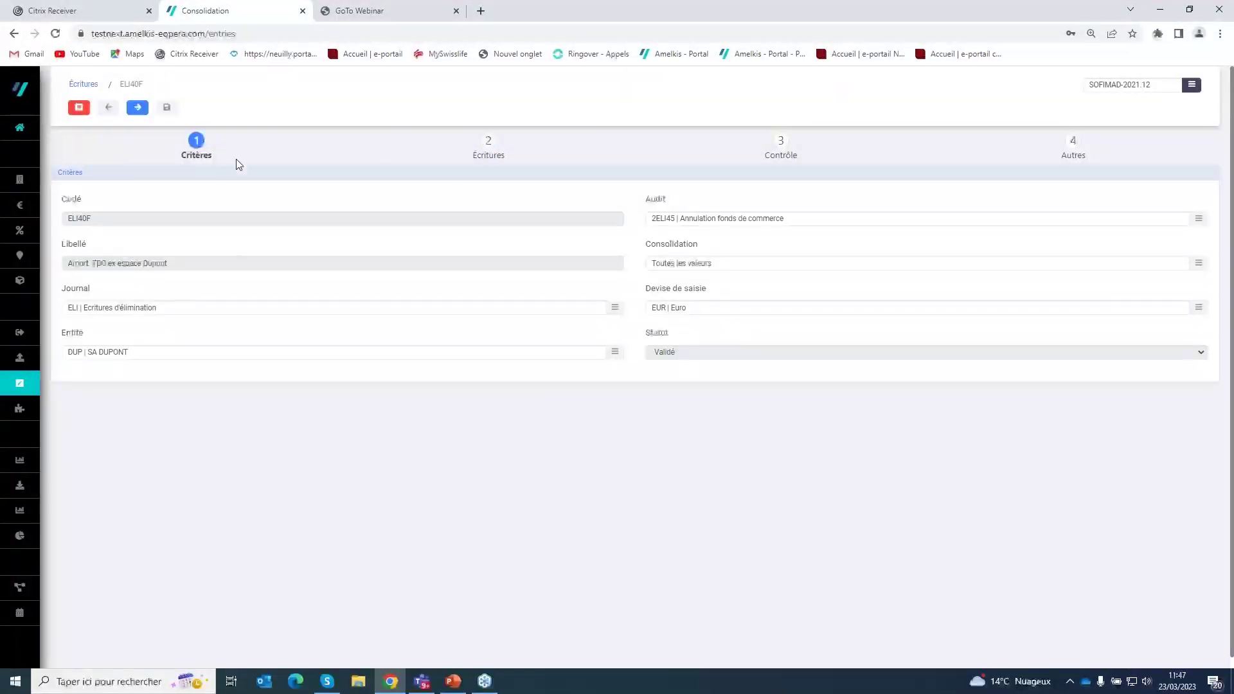
pyautogui.click(139, 108)
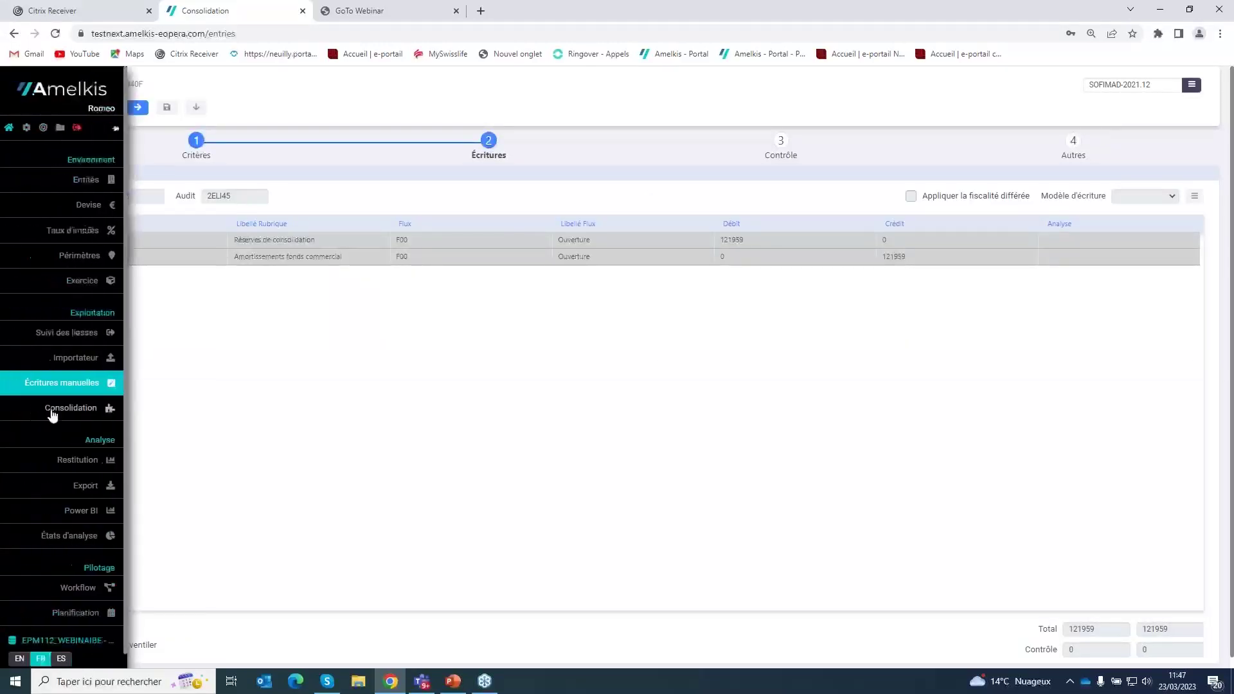
# - Go to Consolidation, inspect the Critères of the DEF version for SOFIMAD-2021.12, and close its settings without changes
pyautogui.click(49, 412)
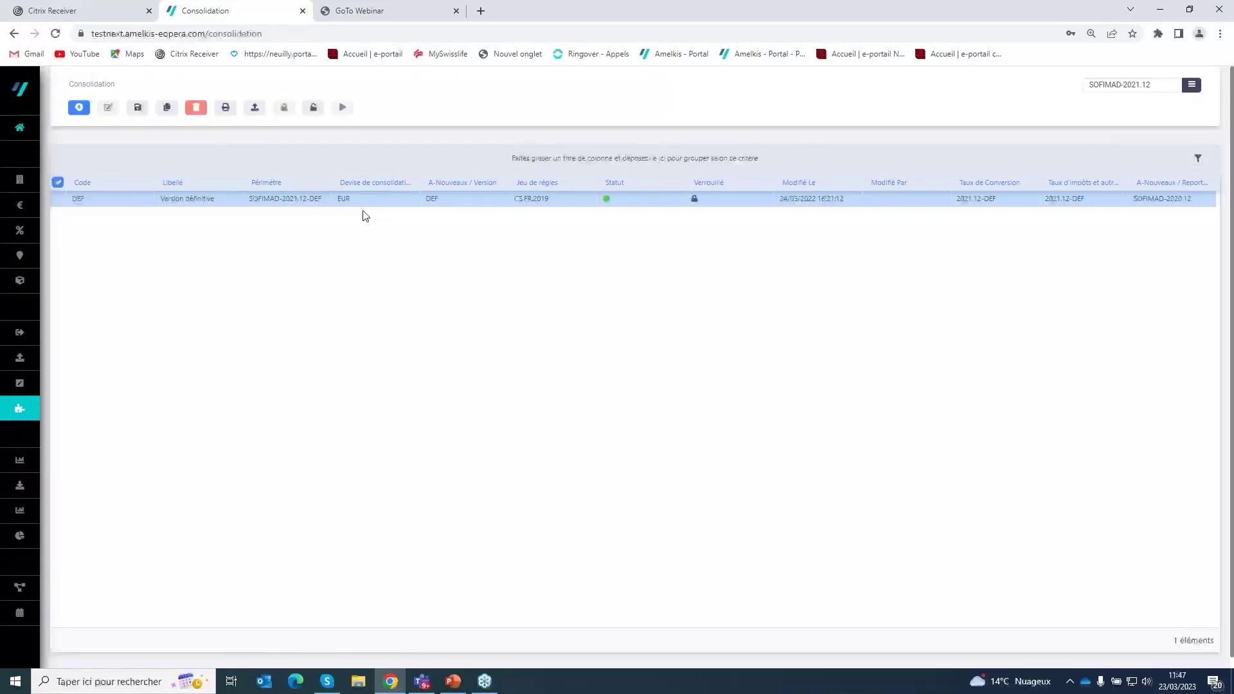
pyautogui.doubleClick(380, 200)
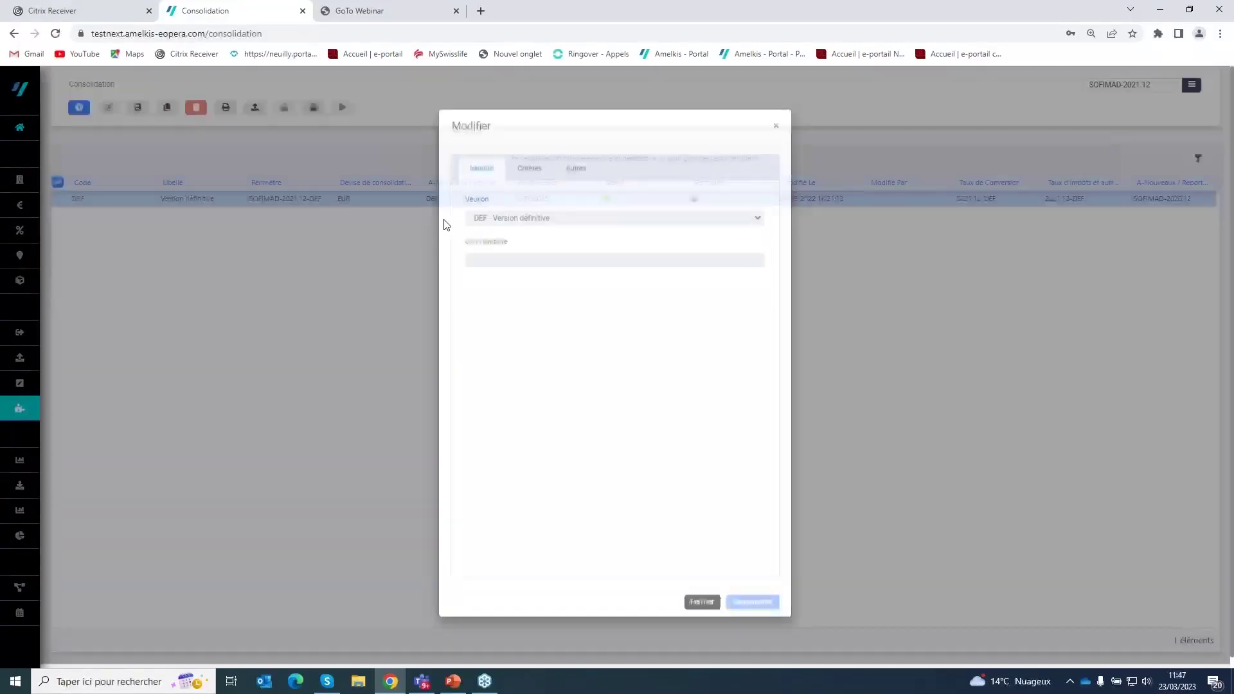
pyautogui.click(530, 173)
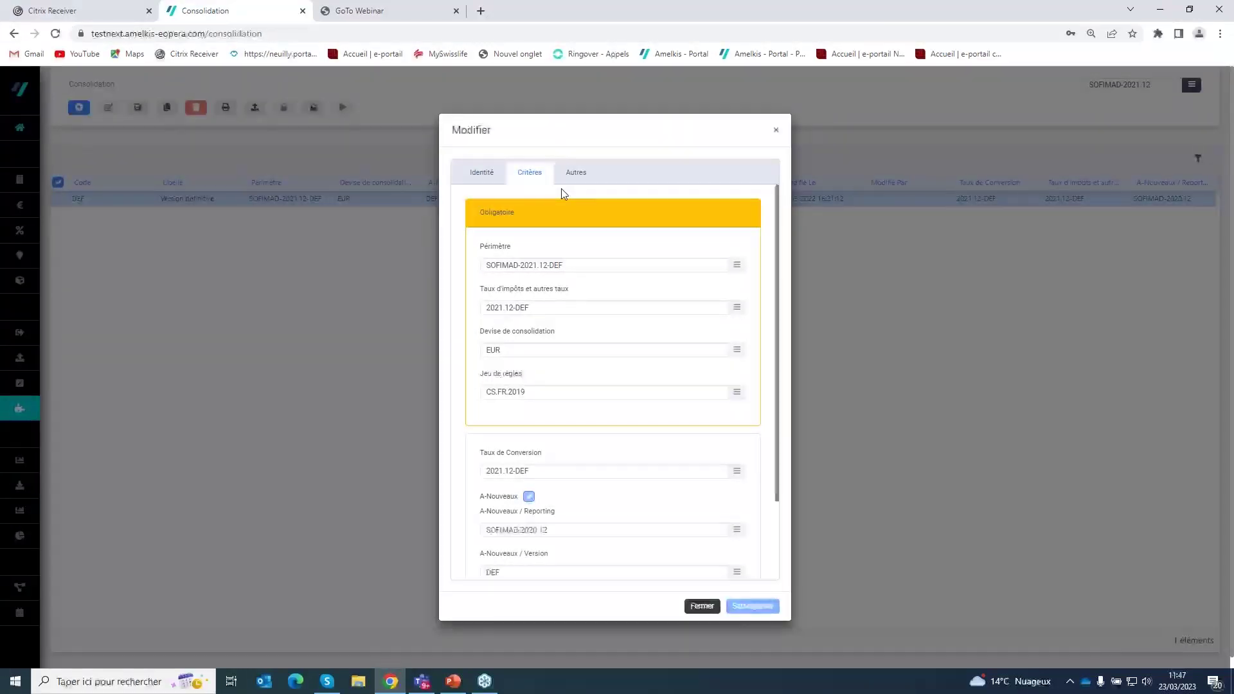
pyautogui.click(776, 132)
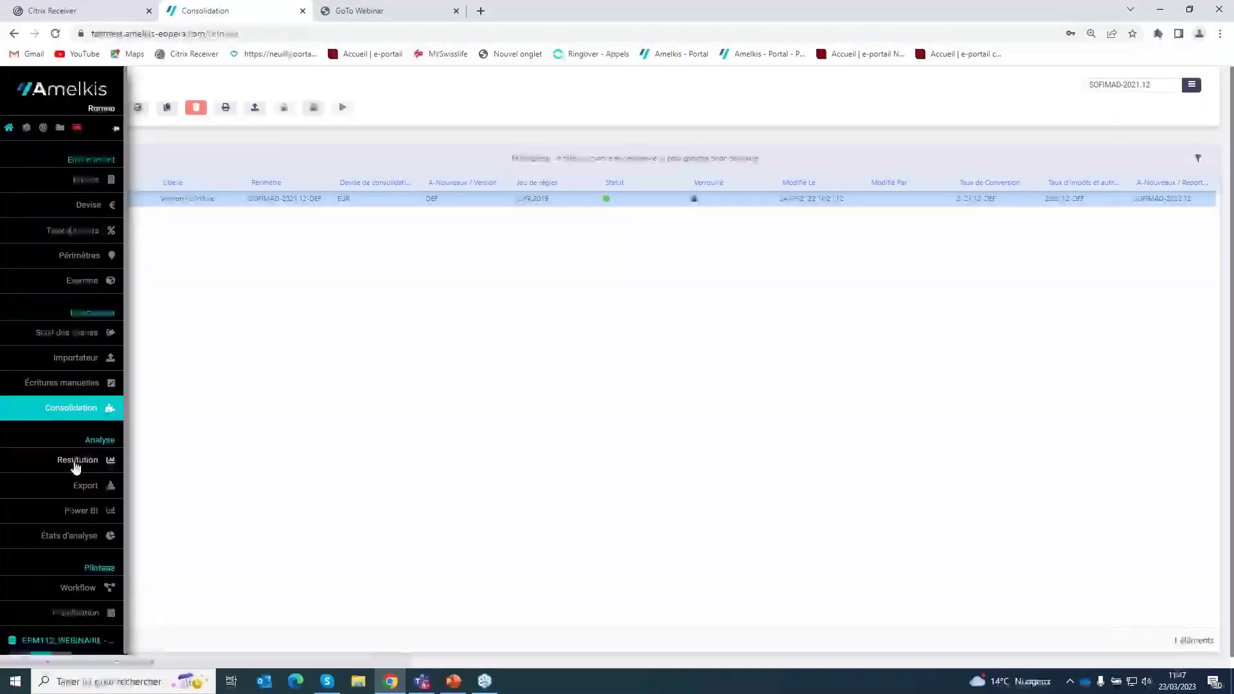
# - Run the restitution report FFC01. P&L Year Vs Y-1 from the FFC. P&L - Résultat folder under FFA. French - (2020 gaap)
pyautogui.click(73, 463)
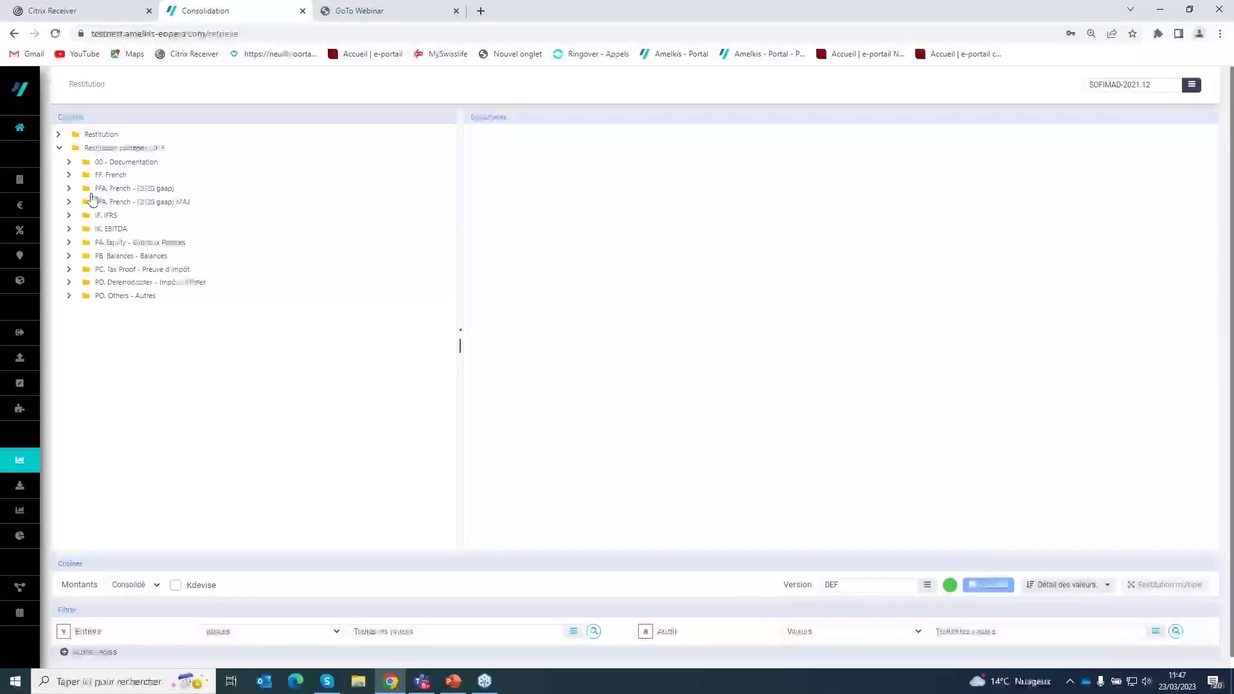
pyautogui.click(70, 189)
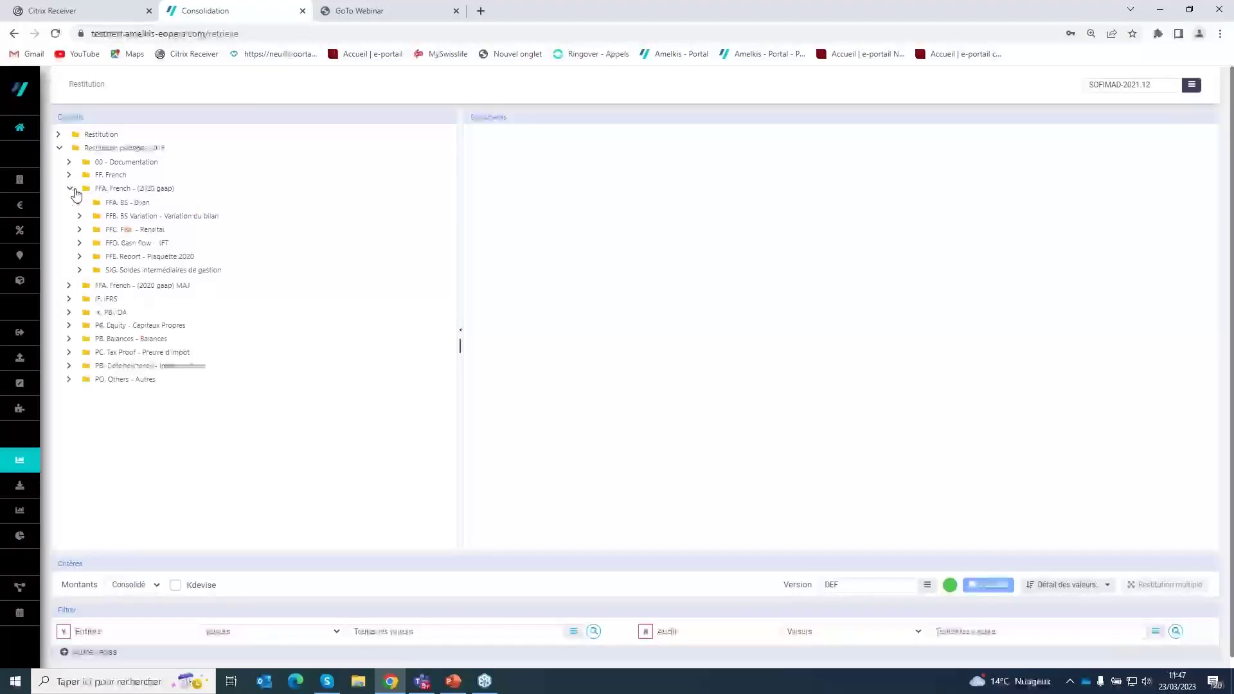
pyautogui.click(143, 229)
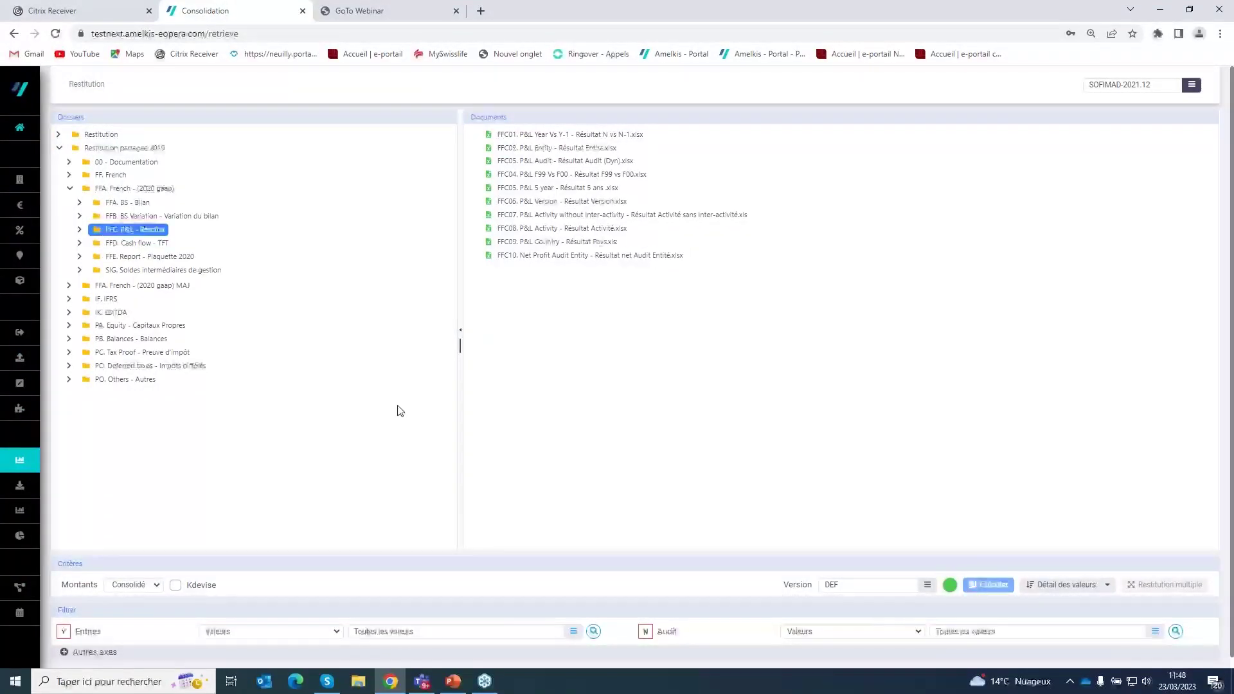
pyautogui.doubleClick(604, 135)
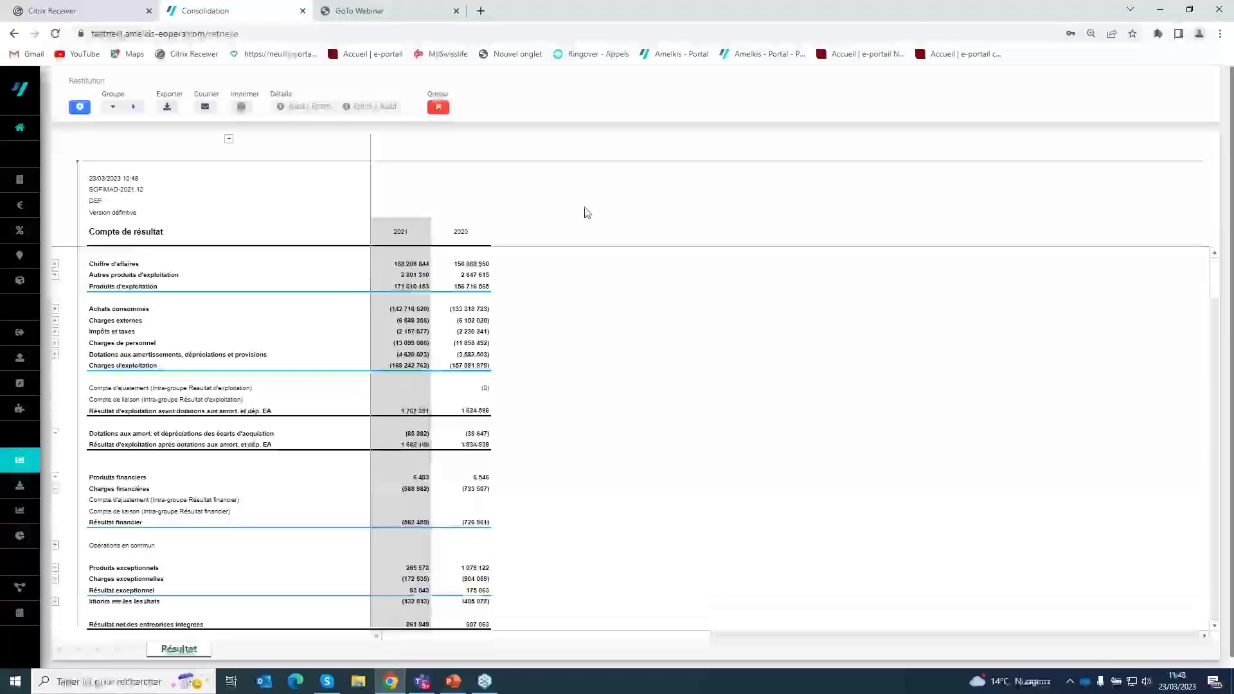
# - Expand Chiffre d'affaires in the income statement and show the Entité / Audit detail for the 2021 Production vendue de biens amount
pyautogui.click(56, 264)
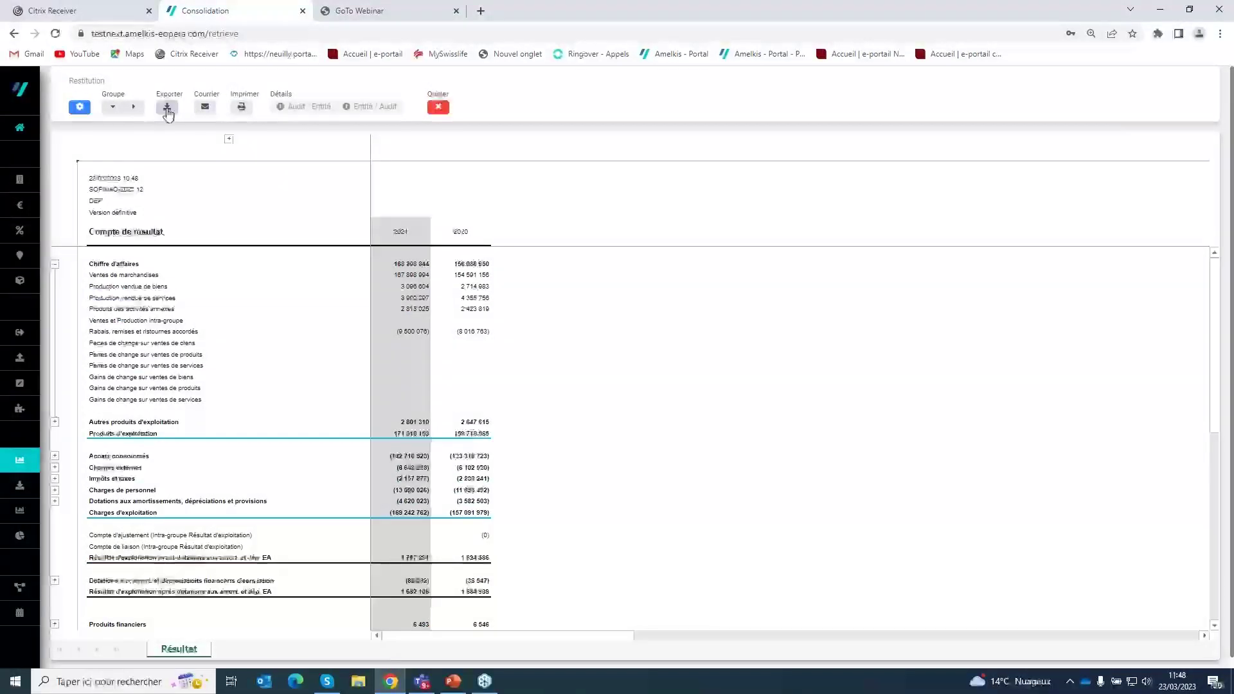
pyautogui.click(405, 287)
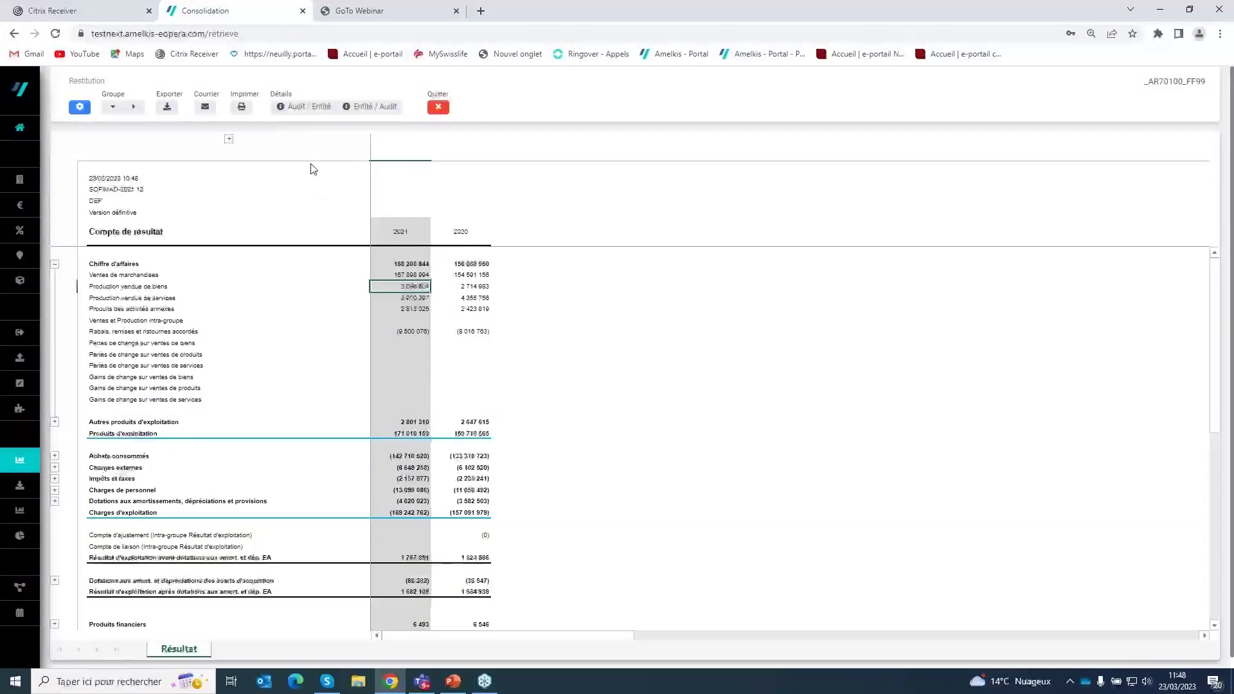
pyautogui.click(298, 107)
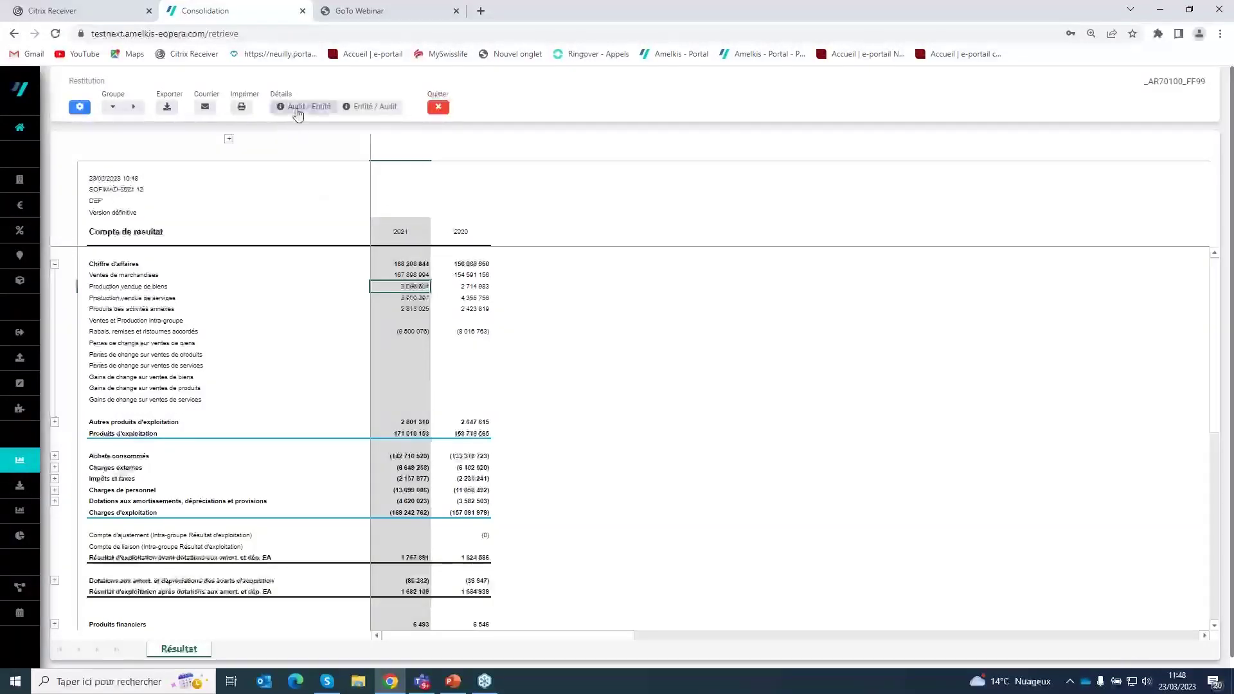
pyautogui.click(370, 106)
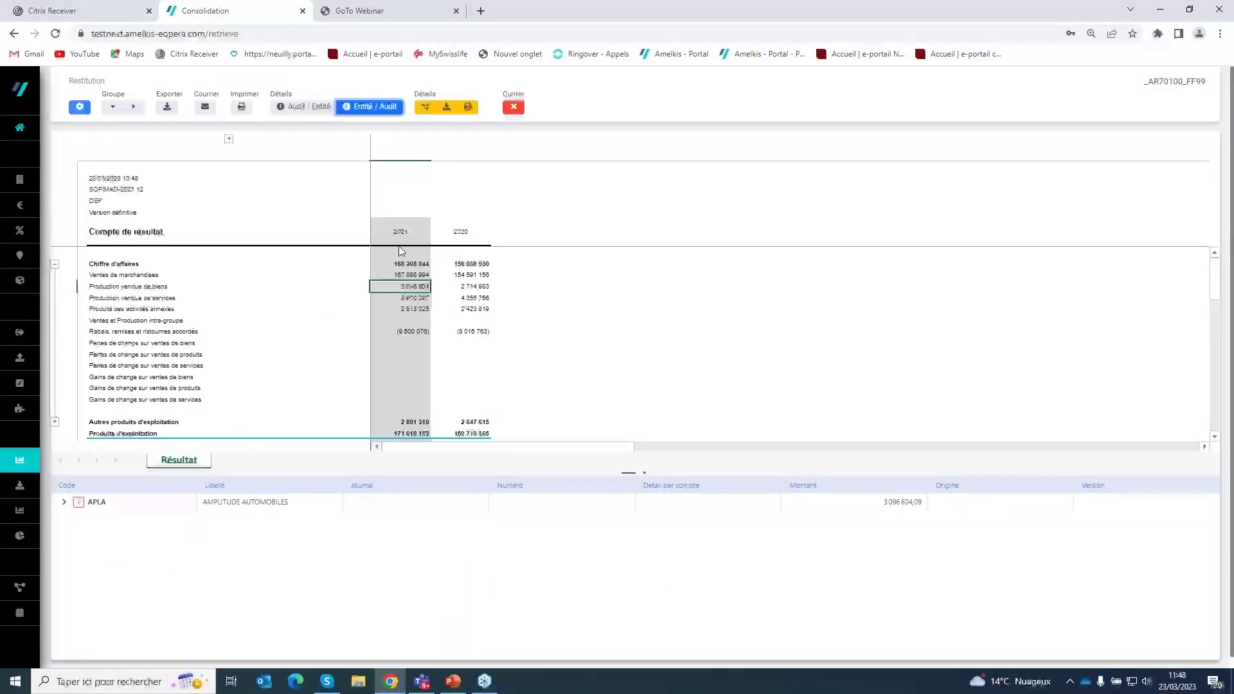
# - Show the 2021 Ventes de marchandises detail by entity and expand the entity breakdown down to APLA's Liasse line
pyautogui.click(407, 275)
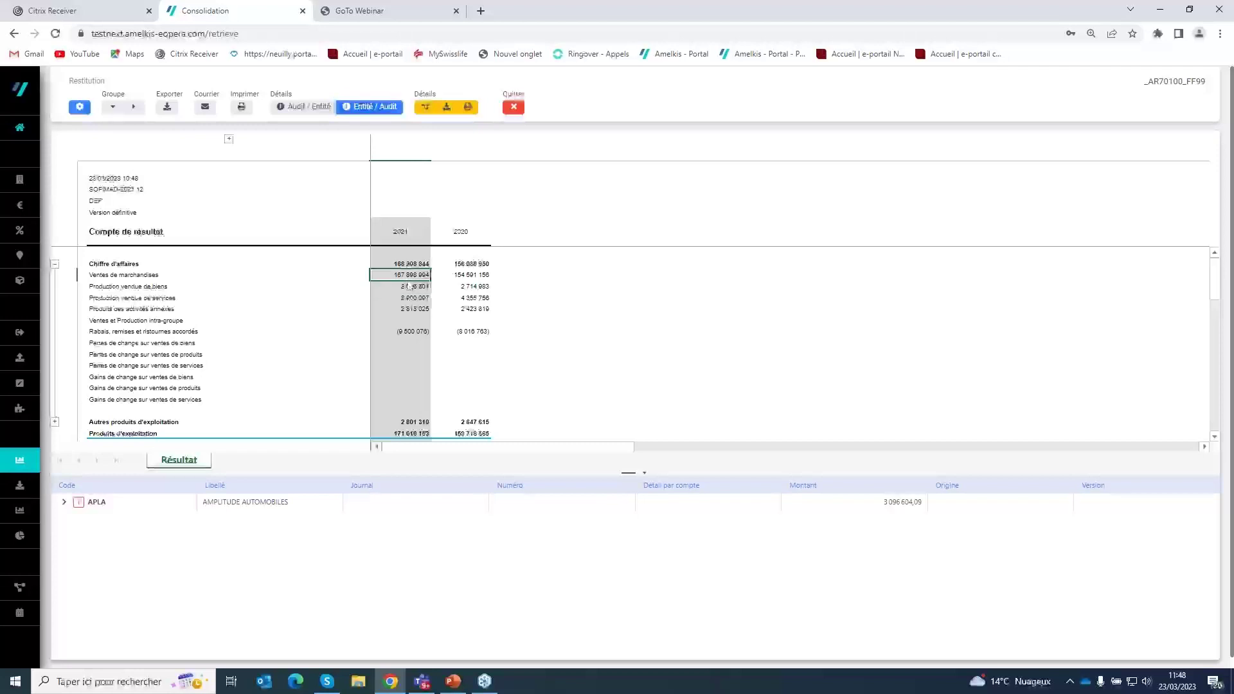
pyautogui.click(64, 502)
pyautogui.click(63, 555)
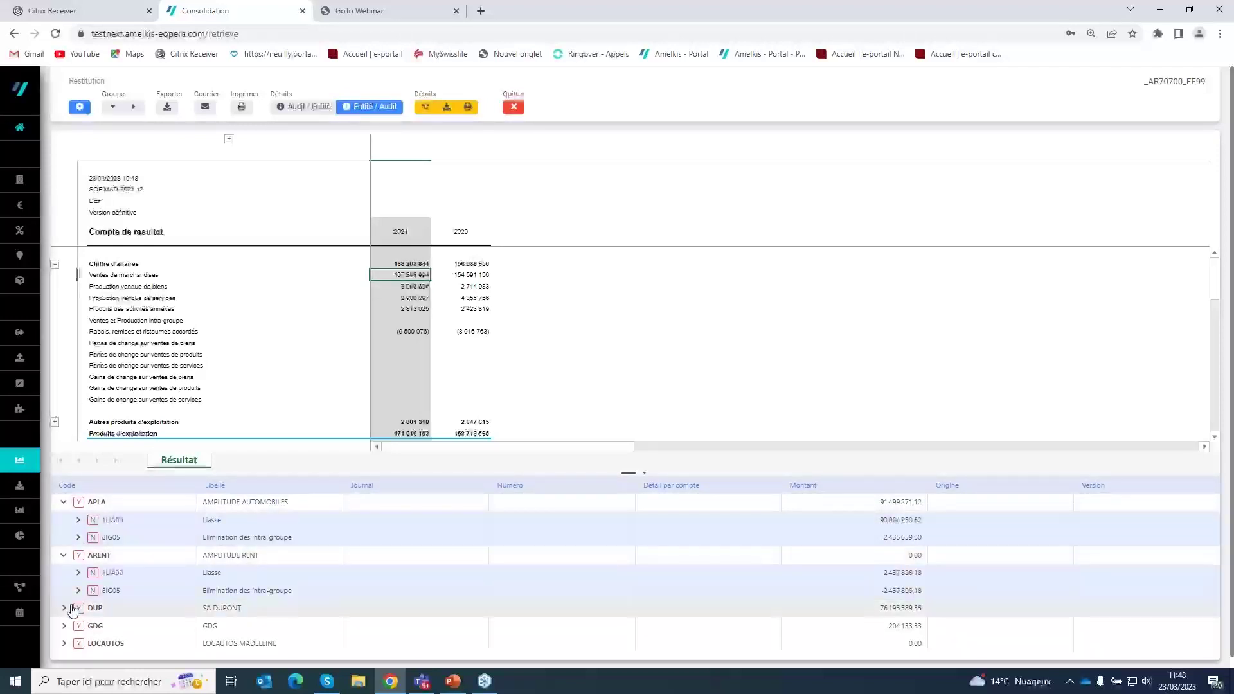
pyautogui.click(67, 610)
pyautogui.click(78, 520)
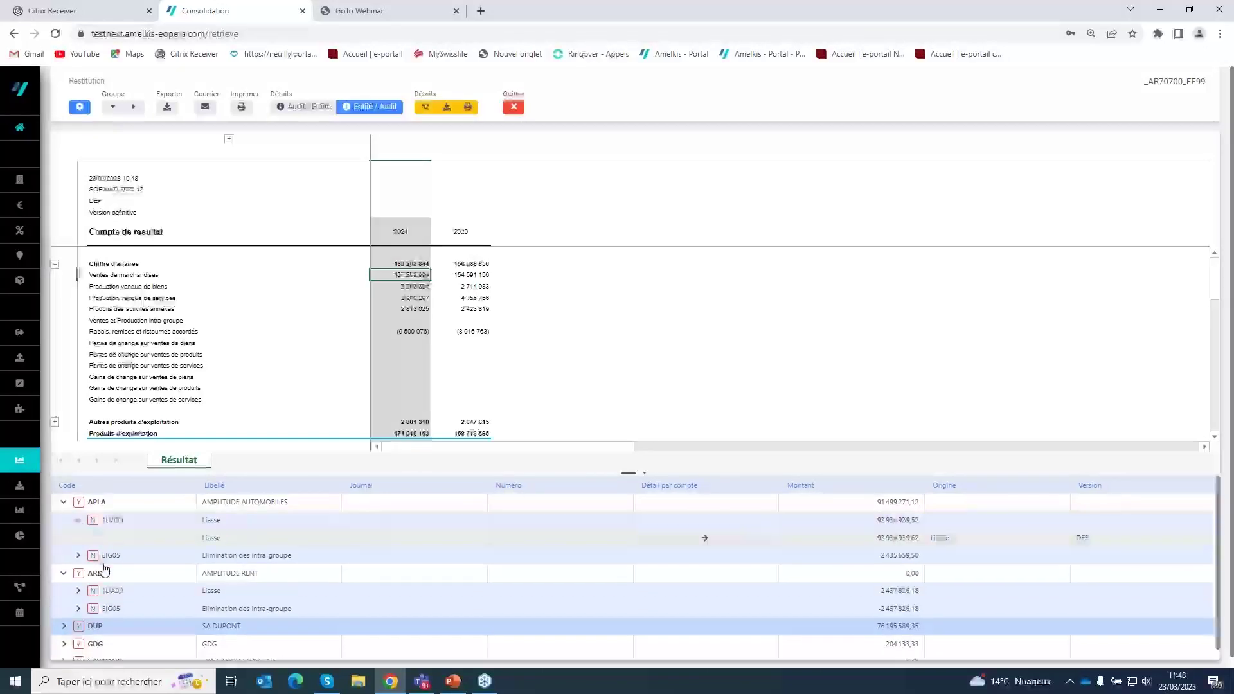
# - Inspect the account detail behind APLA's Liasse amount for Ventes de marchandises, then close it and quit the report
pyautogui.click(705, 538)
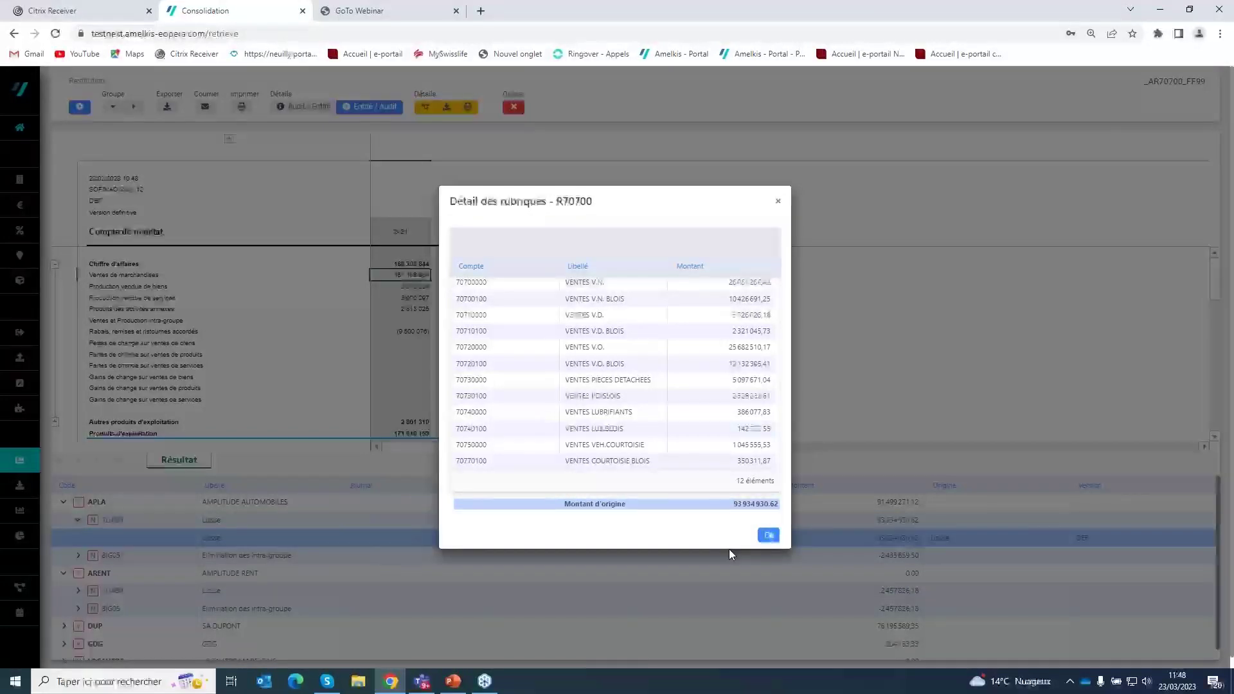
pyautogui.click(778, 201)
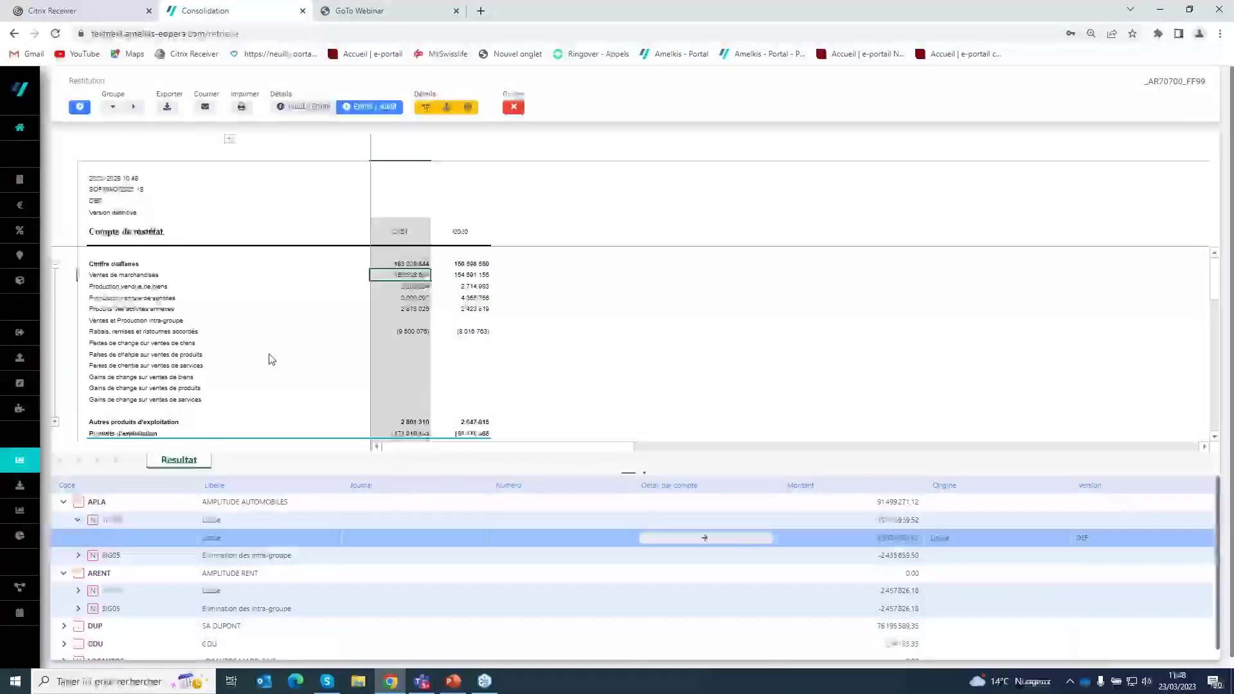
pyautogui.click(514, 108)
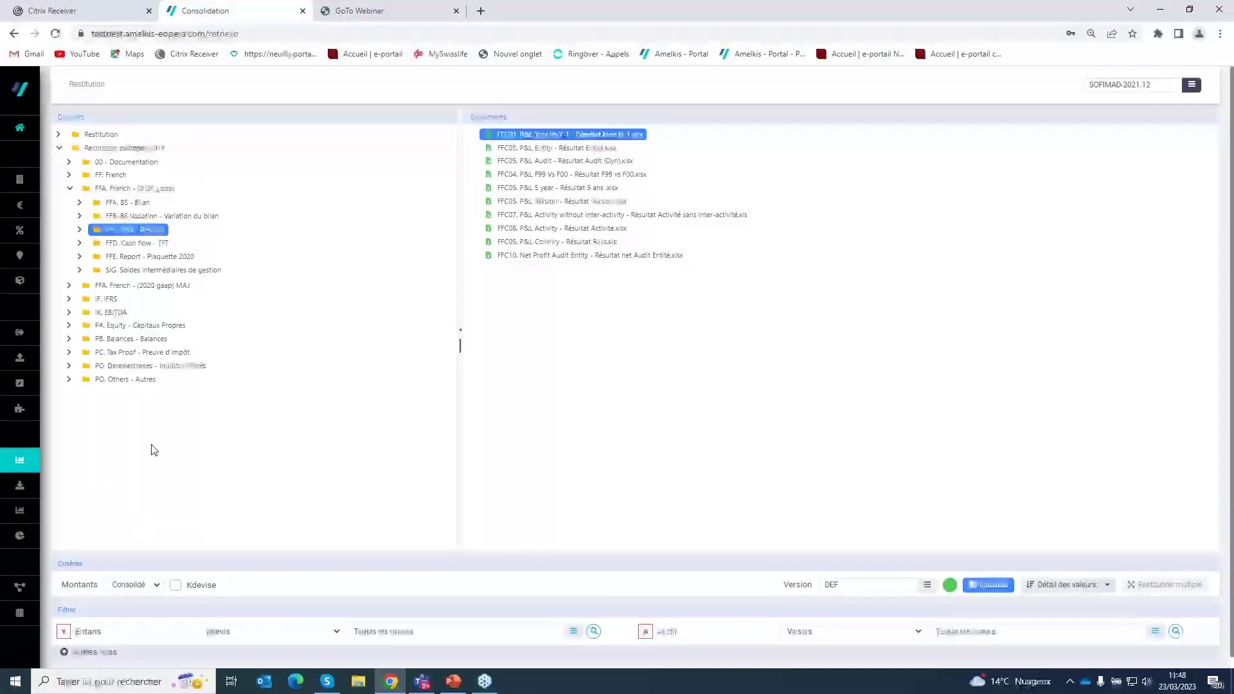
# - Go to the Power BI section, select a report, and sign in to display it
pyautogui.moveTo(35, 495)
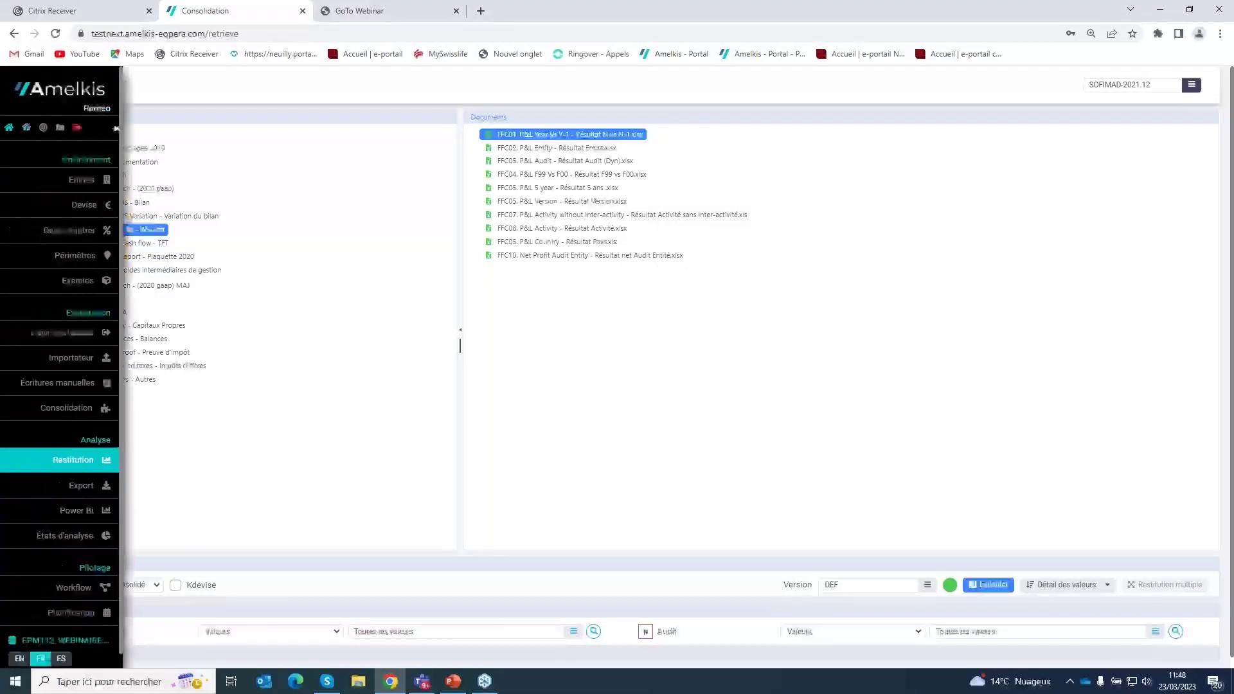
pyautogui.click(76, 512)
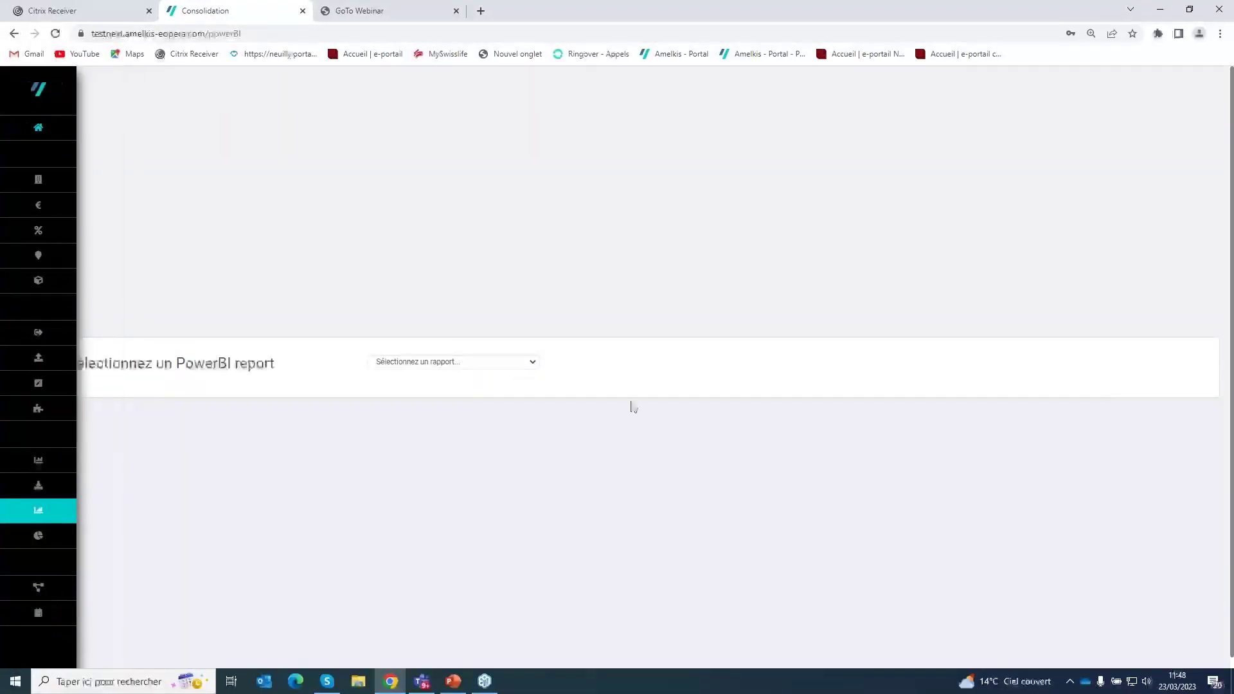
pyautogui.click(537, 362)
pyautogui.click(484, 388)
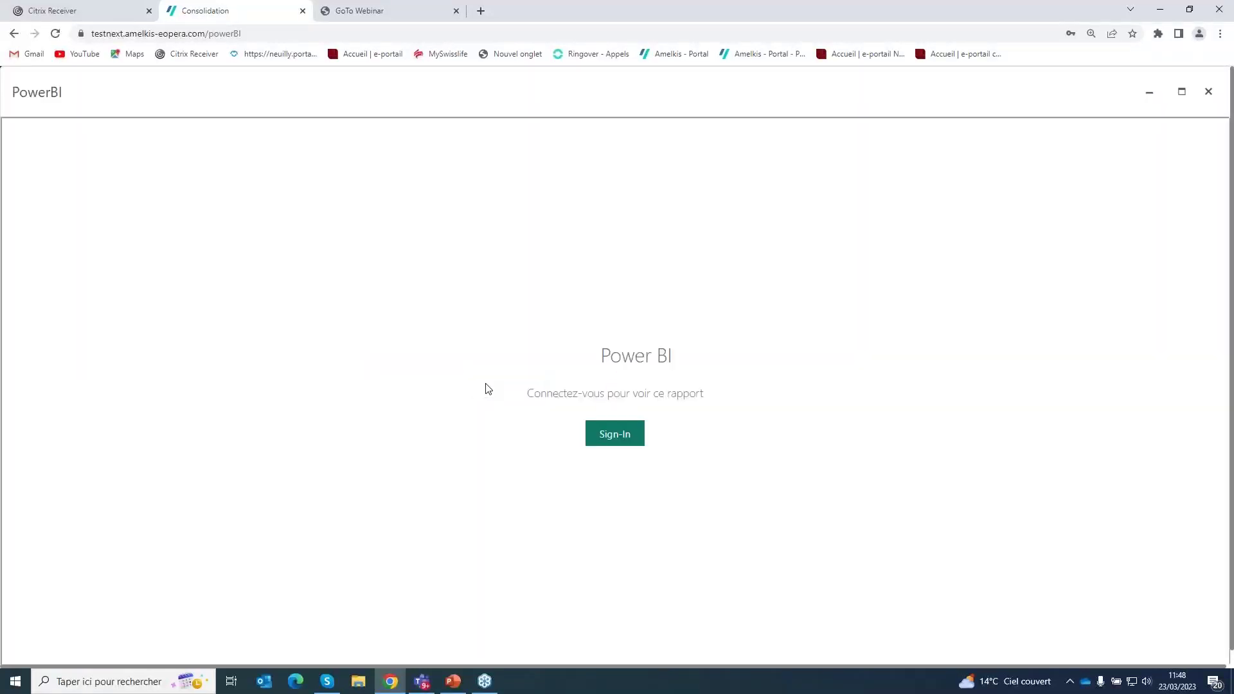
pyautogui.click(616, 434)
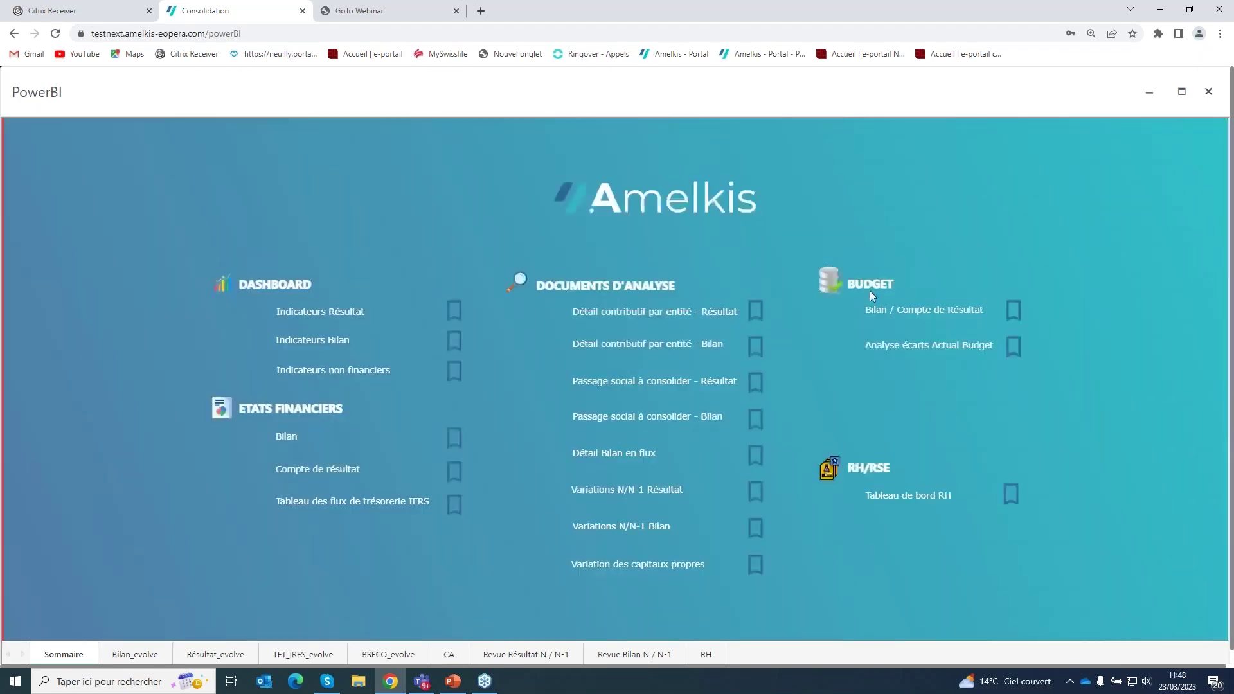
# - Examine the Indicateurs Résultat dashboard with the EBIT indicator and its year filter, then leave Power BI for the Restitution page
pyautogui.click(453, 317)
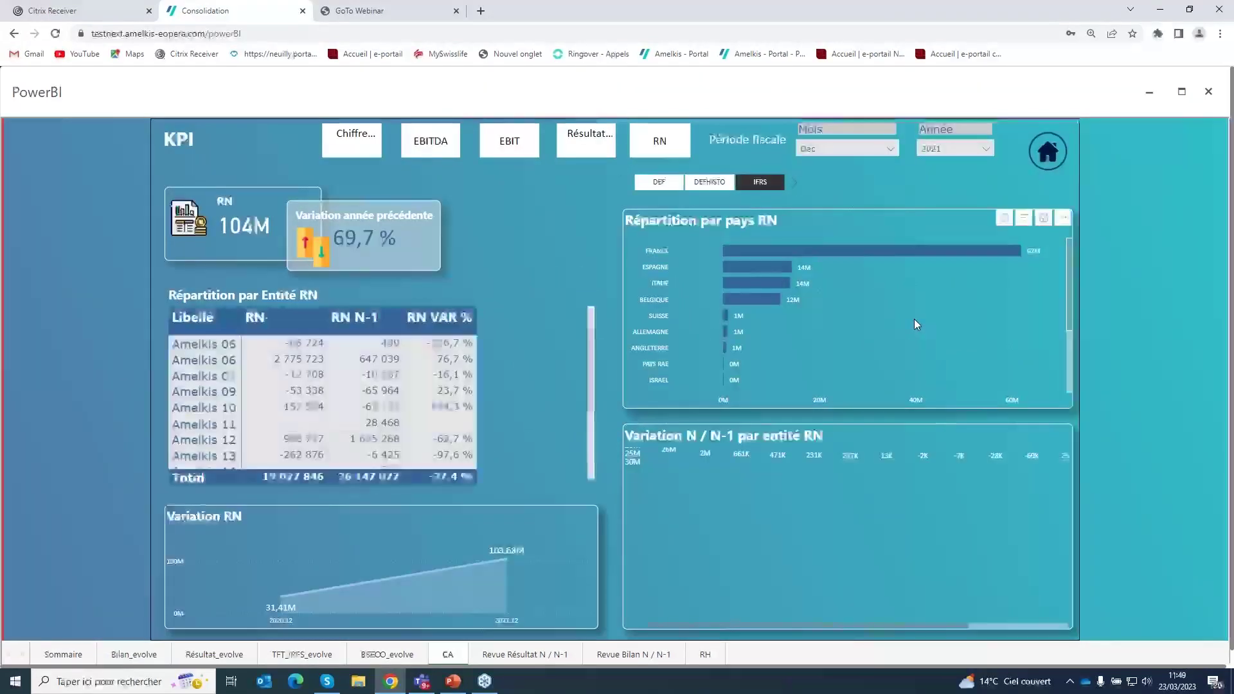
pyautogui.click(509, 147)
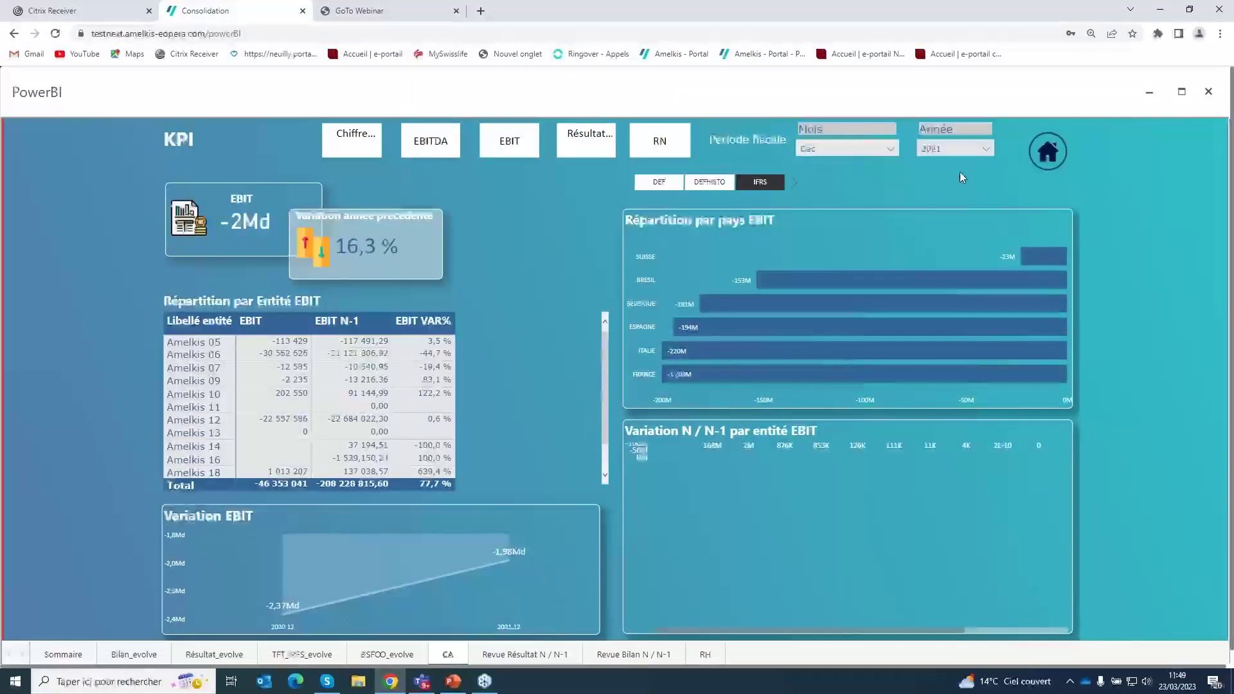
pyautogui.click(973, 148)
pyautogui.click(974, 148)
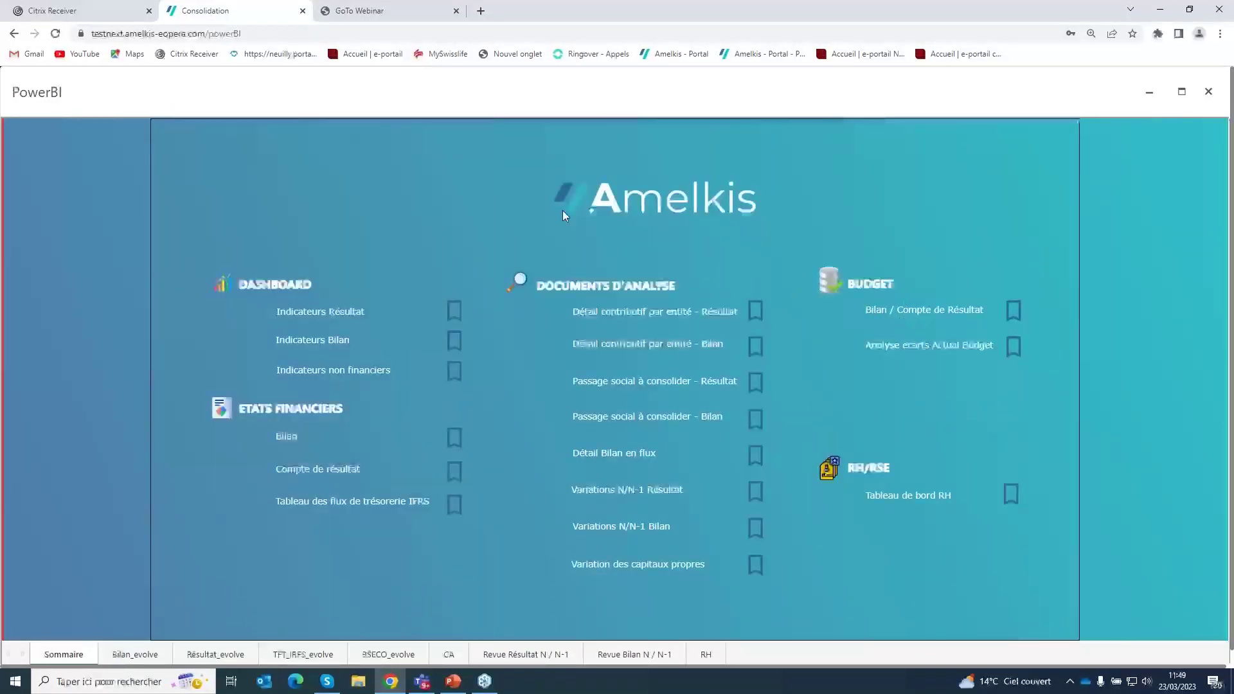
pyautogui.click(13, 35)
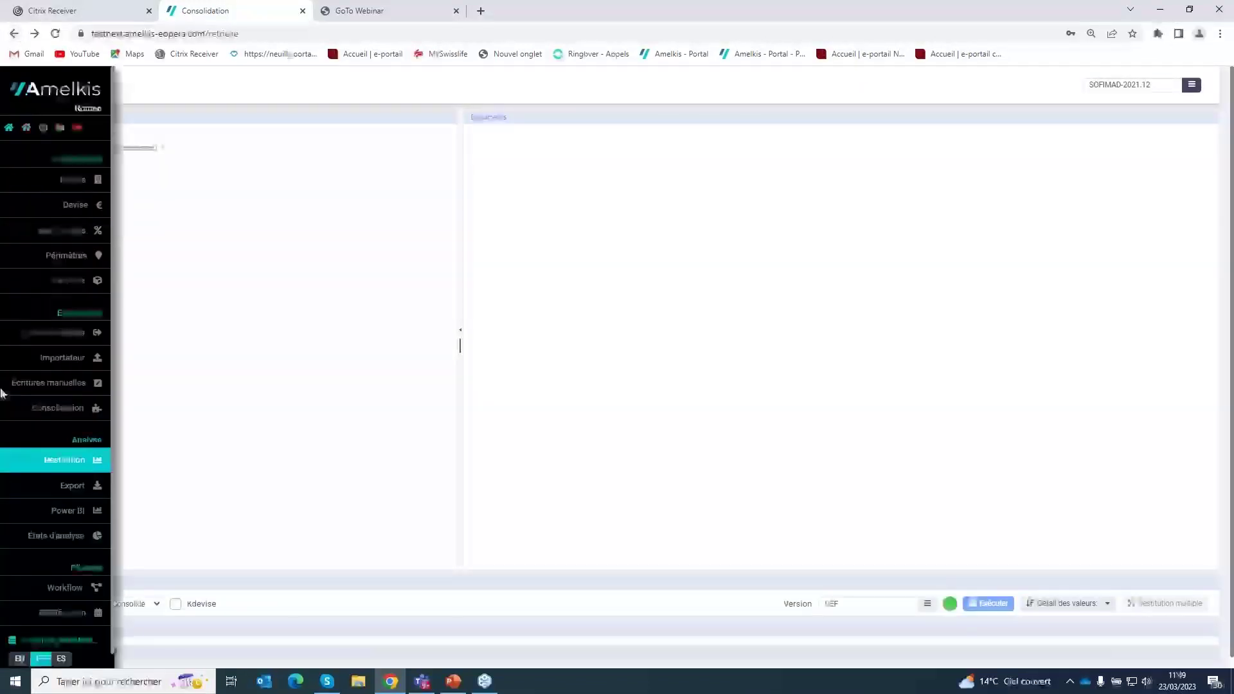